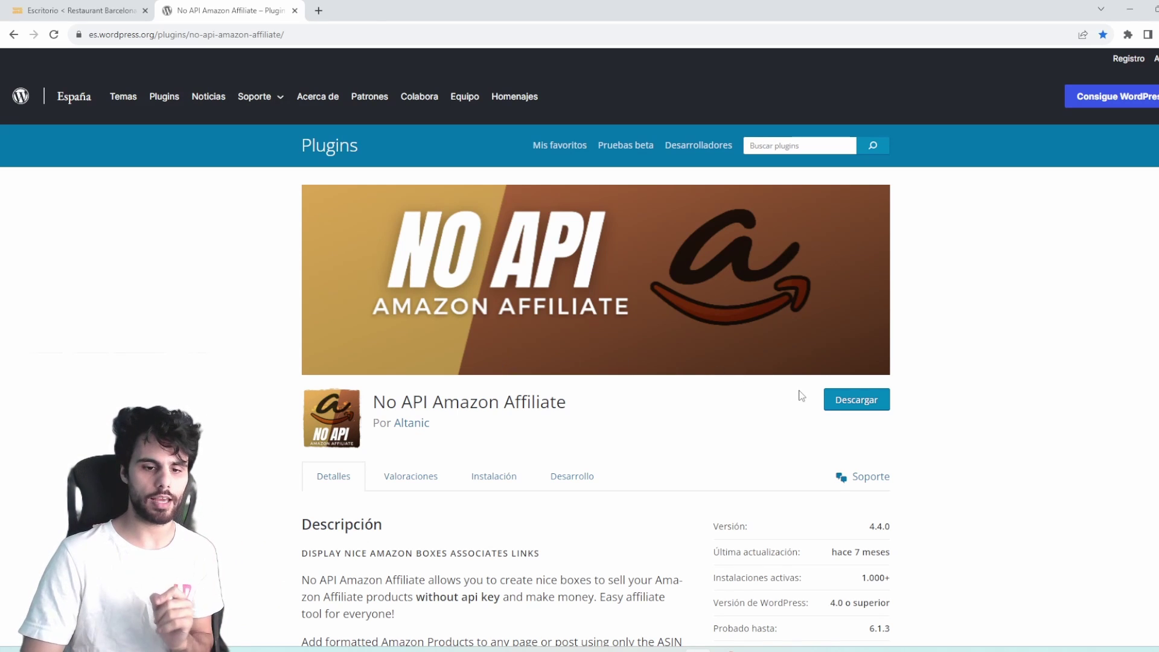
# Download the No API Amazon Affiliate plugin and open the add-plugins page in the Restaurant Barcelona site's dashboard.
pyautogui.click(838, 404)
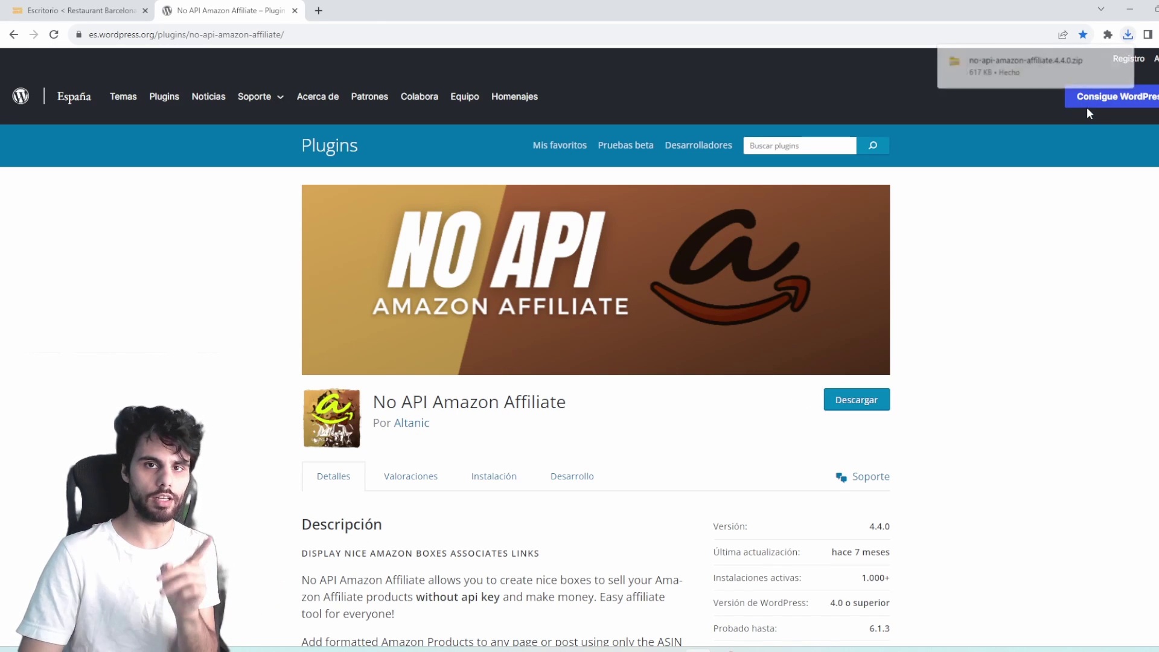
pyautogui.moveTo(1053, 74)
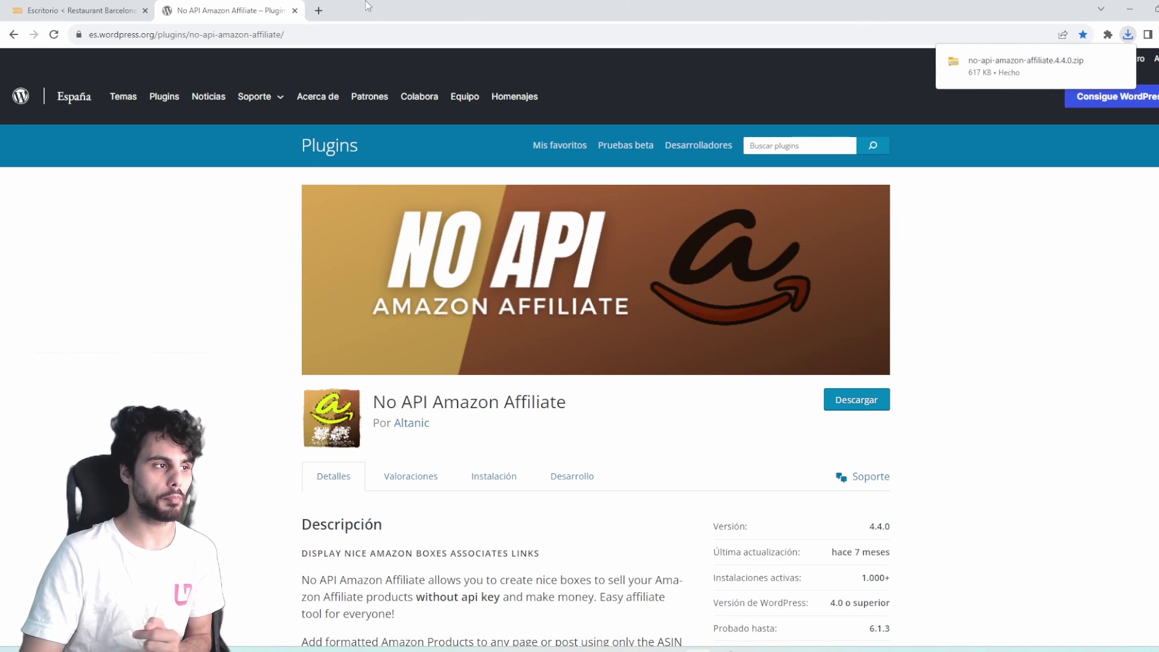
pyautogui.click(96, 9)
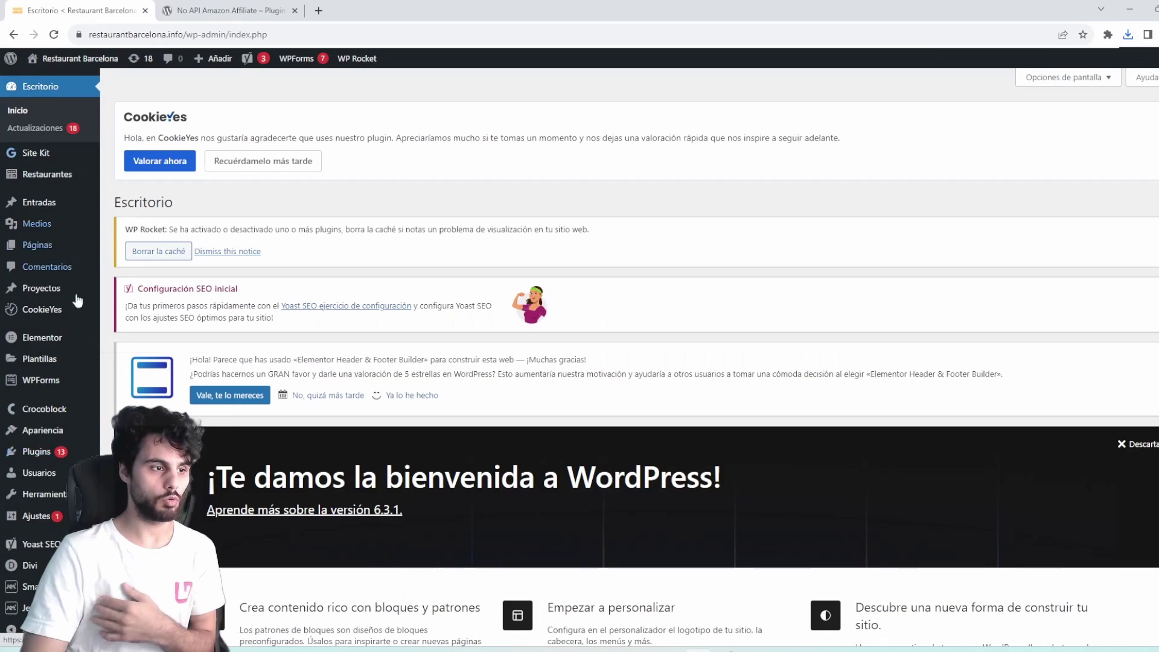
pyautogui.click(28, 459)
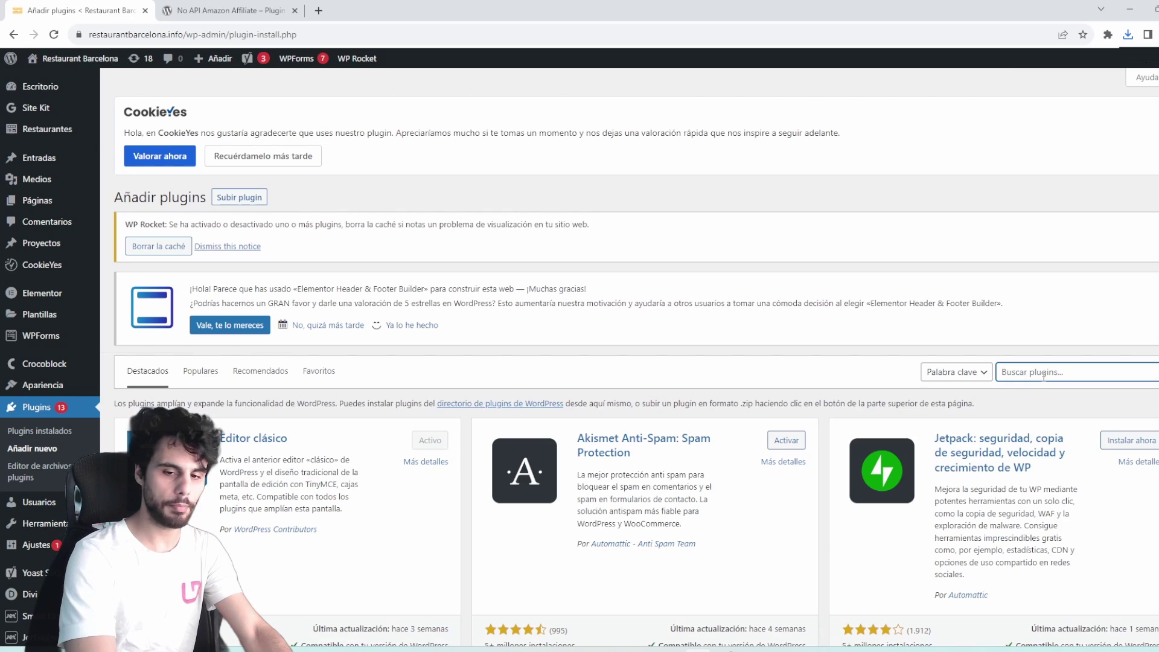
# Search the site's available plugins for "no api amazon" and locate No API Amazon Affiliate in the results.
pyautogui.click(1043, 372)
pyautogui.write('no ap')
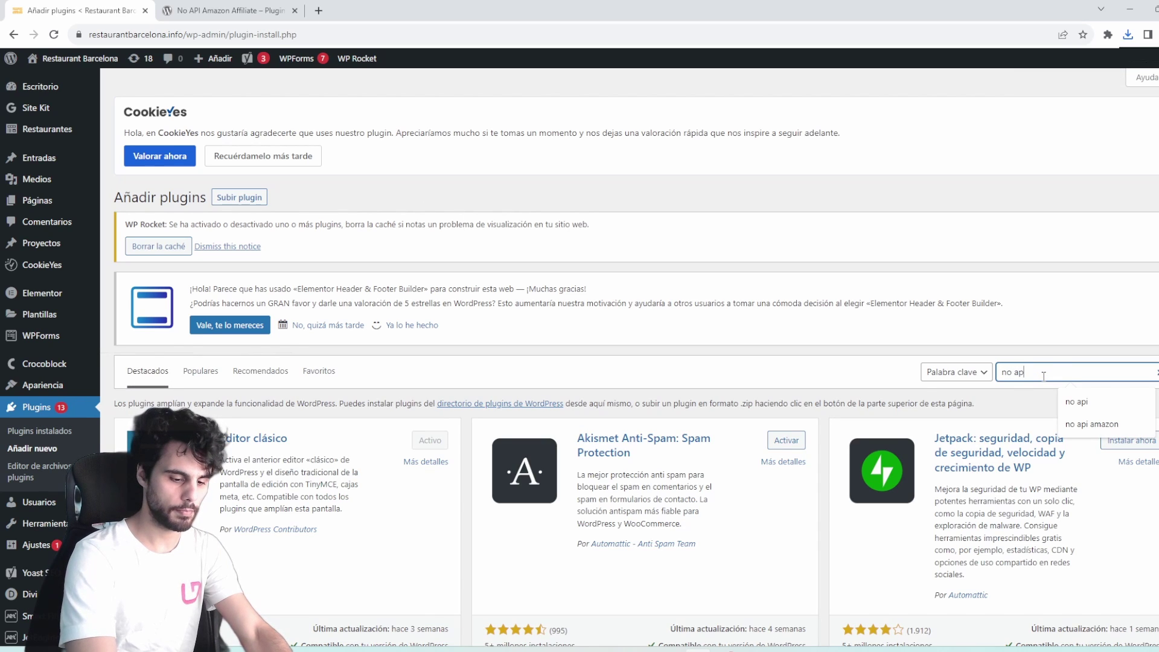
pyautogui.write('i amazon')
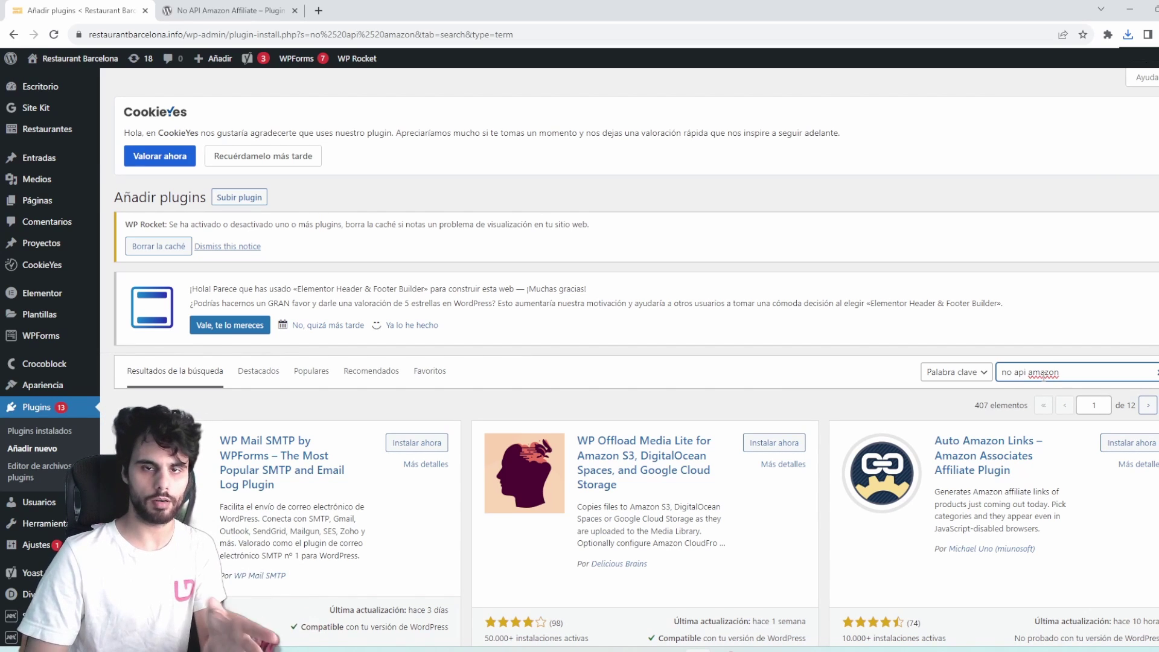
pyautogui.scroll(-3, 774, 541)
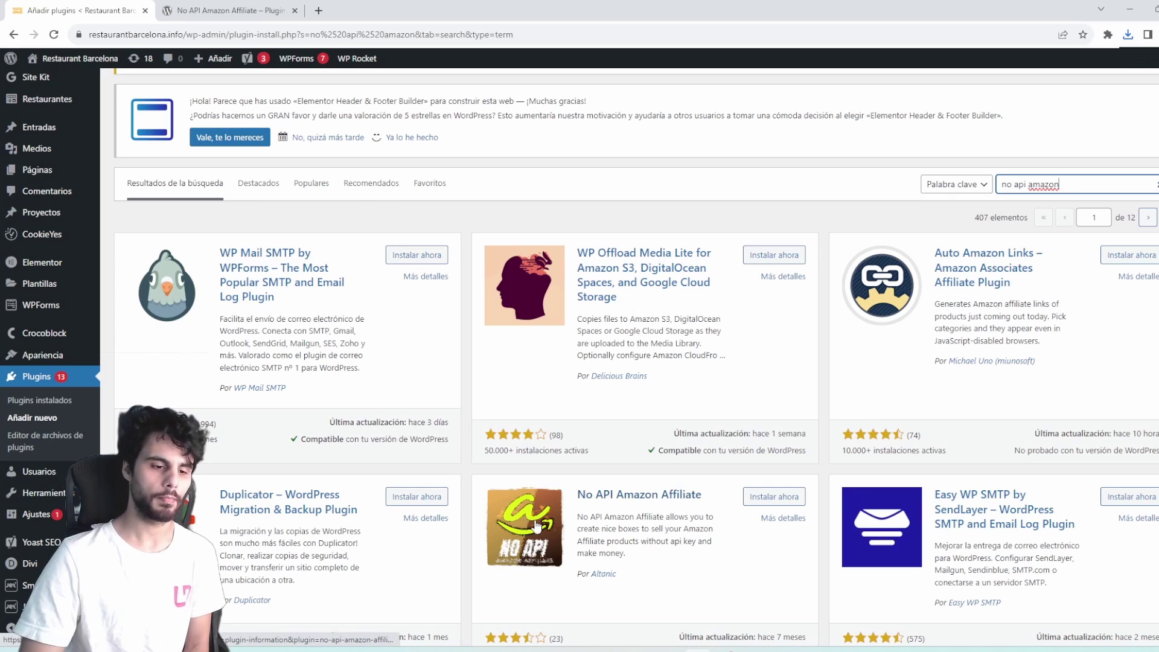
# Compare the No API Amazon Affiliate result with its WordPress.org page, then install and activate the plugin.
pyautogui.click(225, 11)
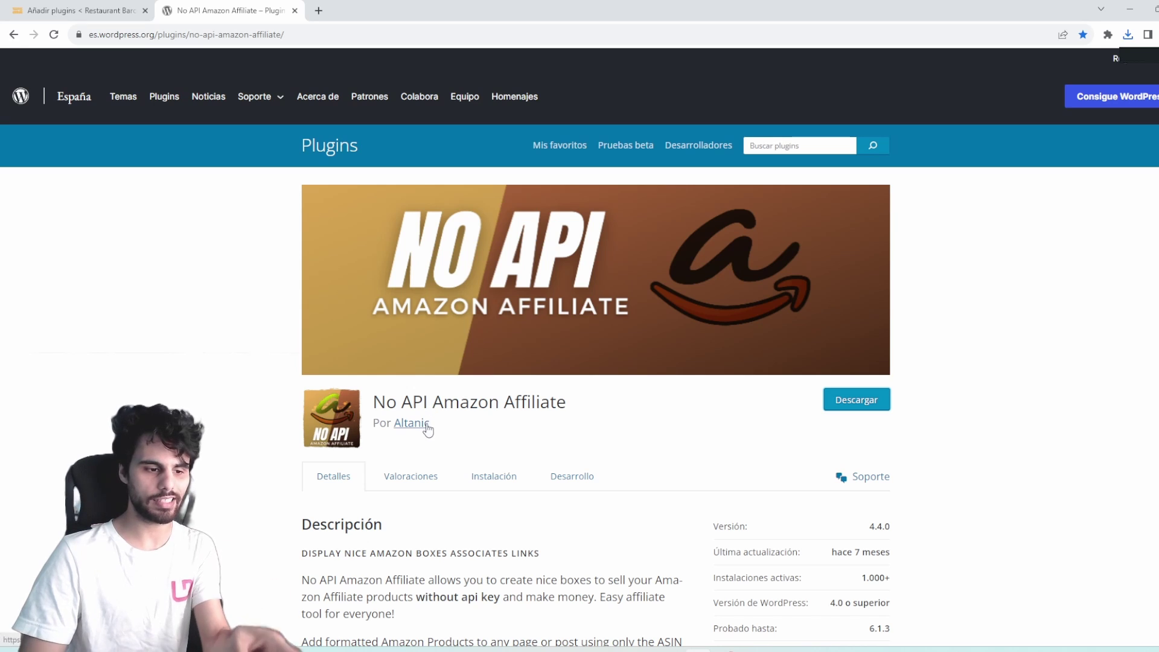
pyautogui.hotkey('ctrl', 'shift', 'Tab')
pyautogui.scroll(-1, 645, 452)
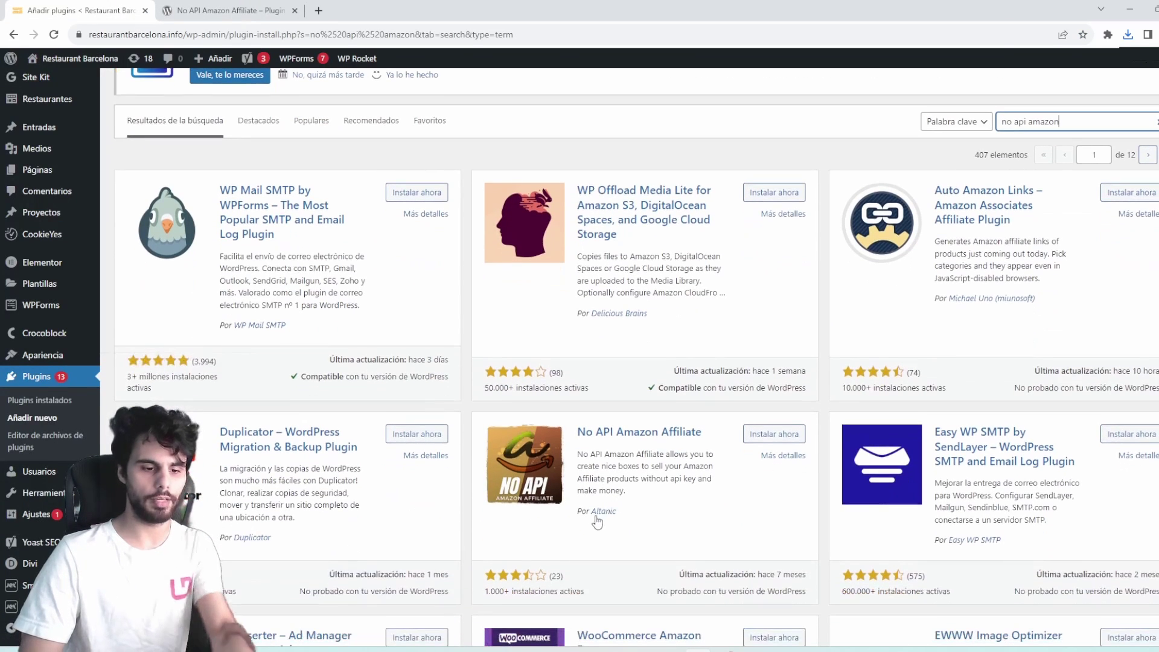
pyautogui.click(759, 434)
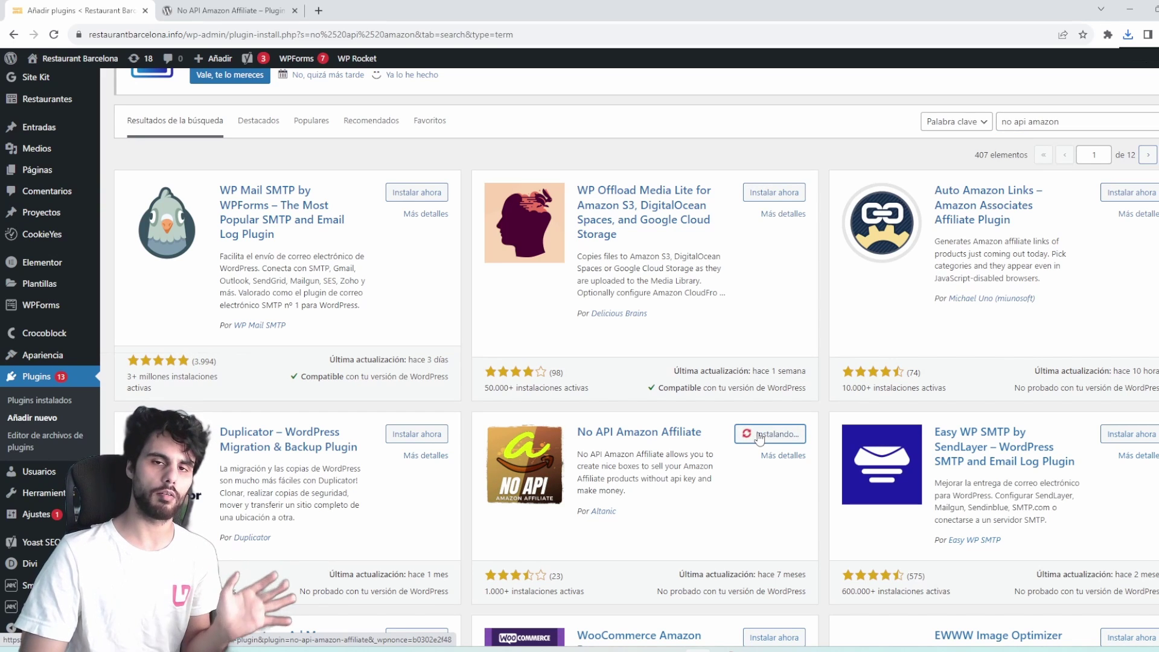
pyautogui.click(785, 437)
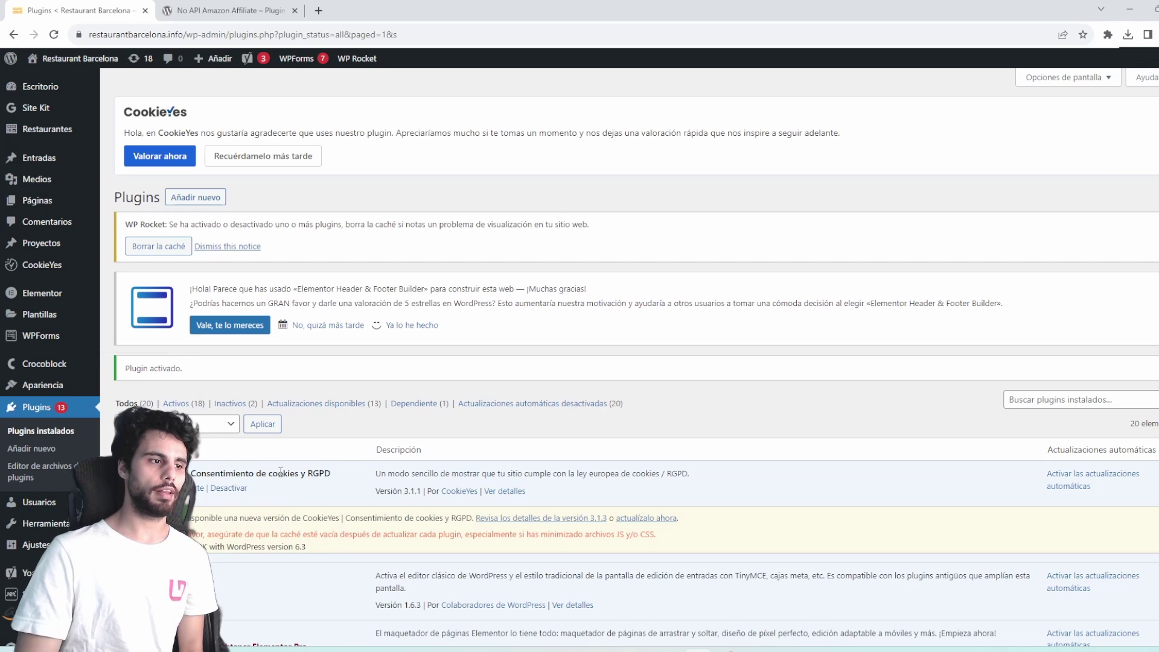
# Open the No API Amazon Affiliate settings and look up the affiliate ID in the Amazon Afiliados account.
pyautogui.moveTo(25, 373)
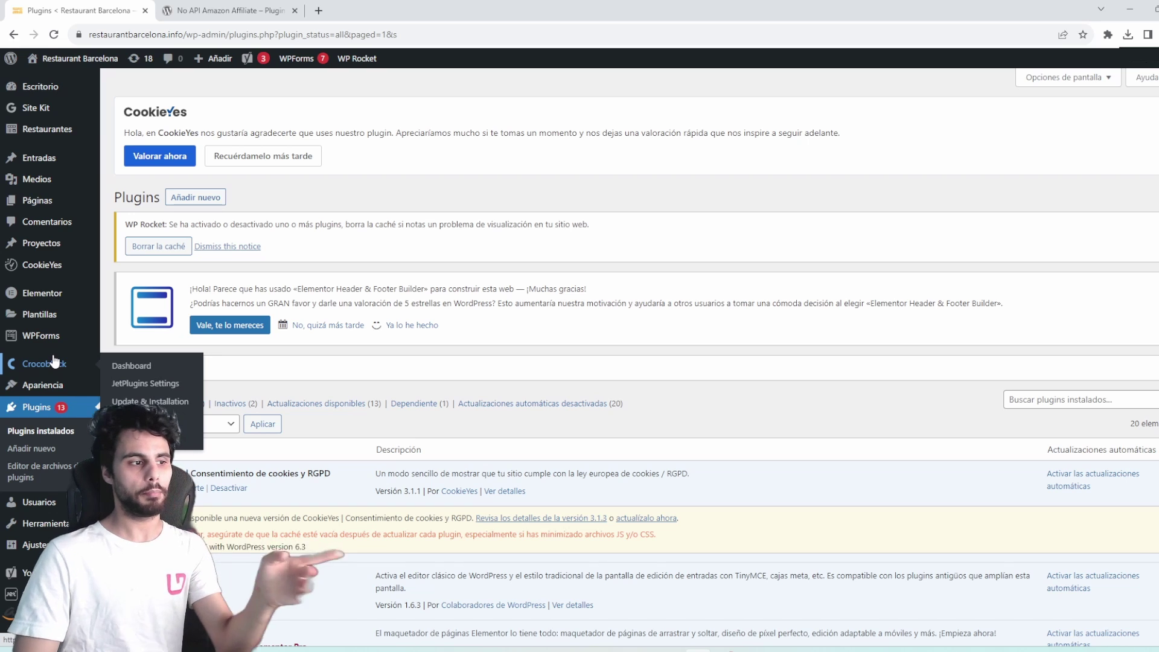
pyautogui.scroll(-4, 54, 362)
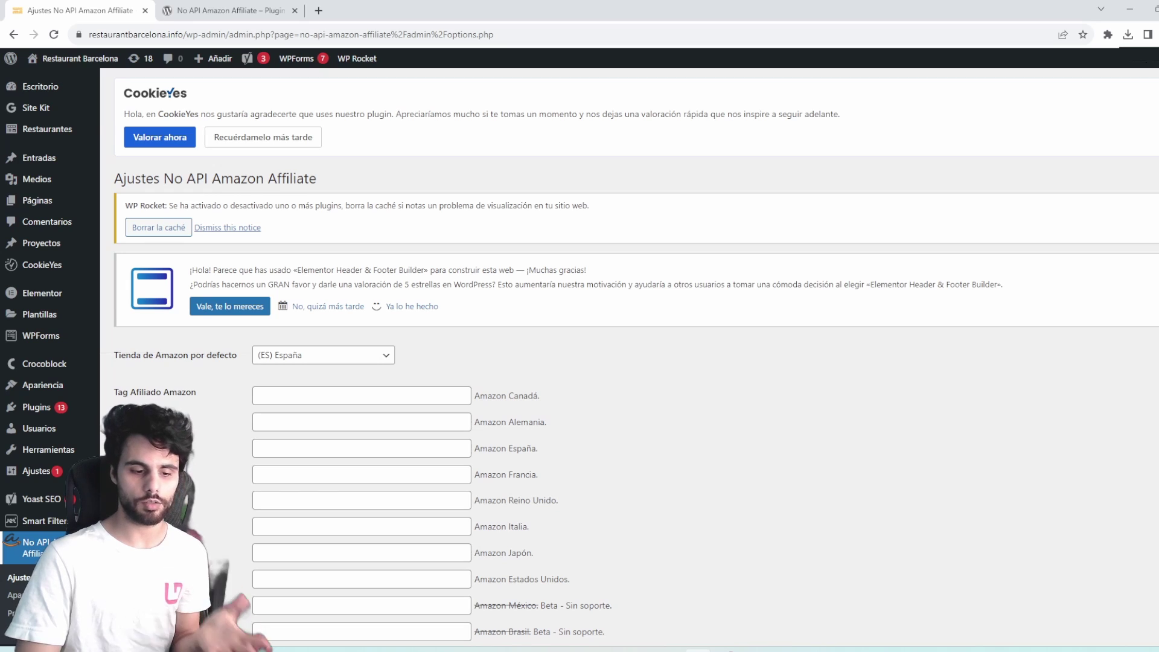
pyautogui.hotkey('alt', 'Tab')
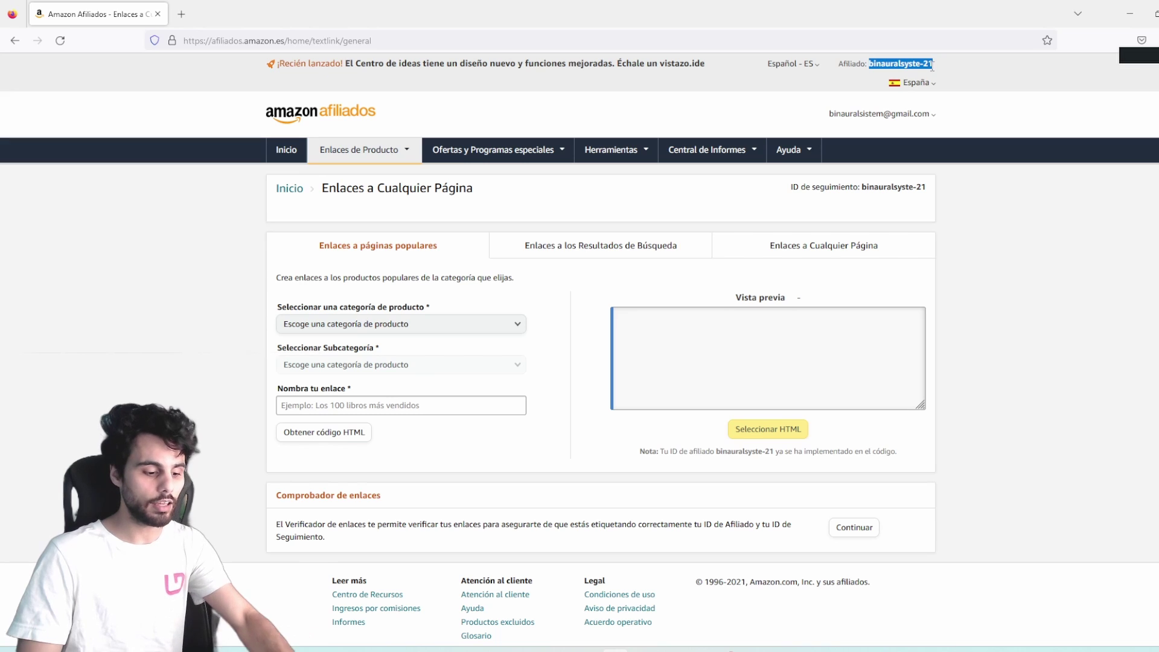
pyautogui.hotkey('alt', 'Tab')
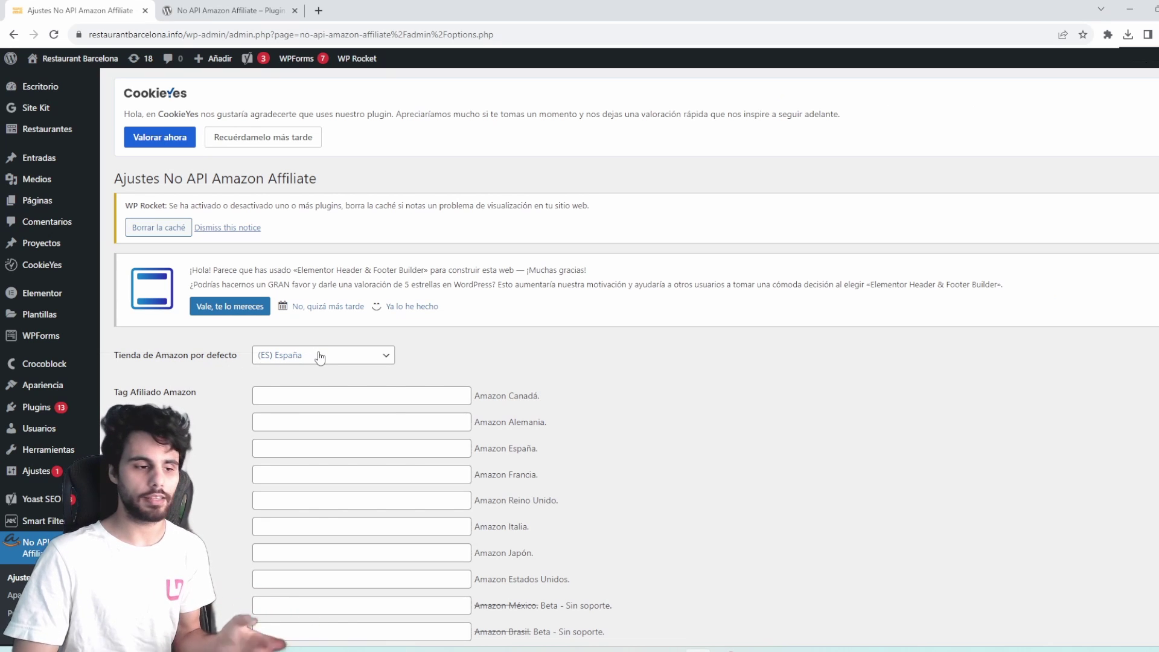
# Review the default Amazon store options and enter the account's affiliate ID as the tag for every store from Canadá to Brasil.
pyautogui.click(320, 356)
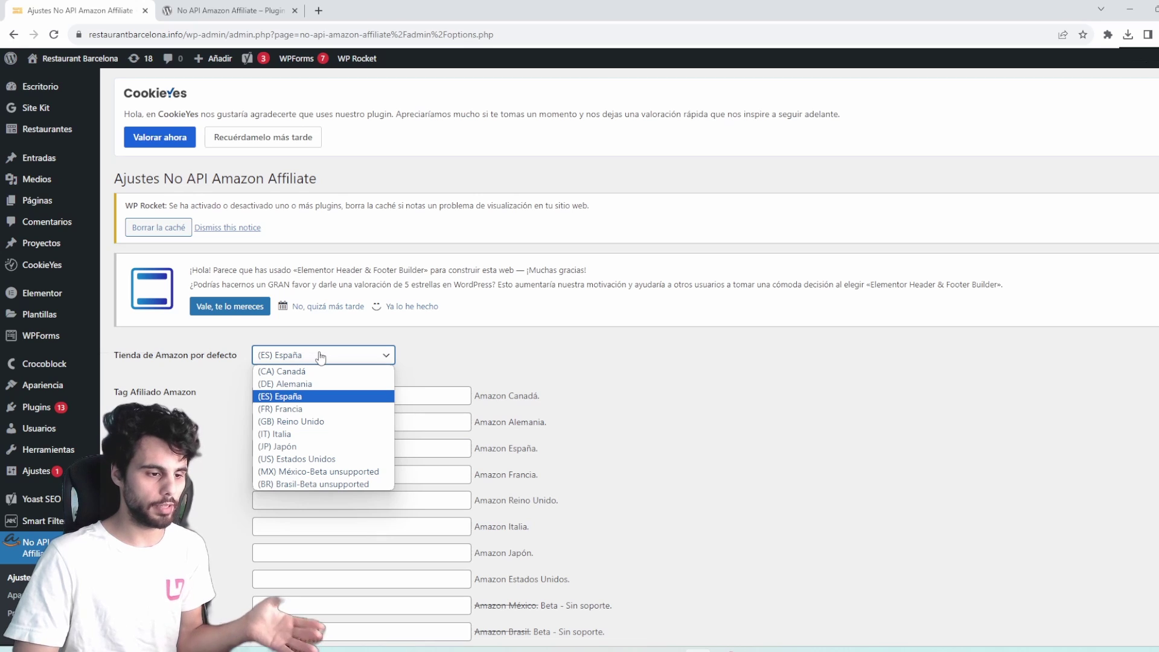
pyautogui.click(483, 350)
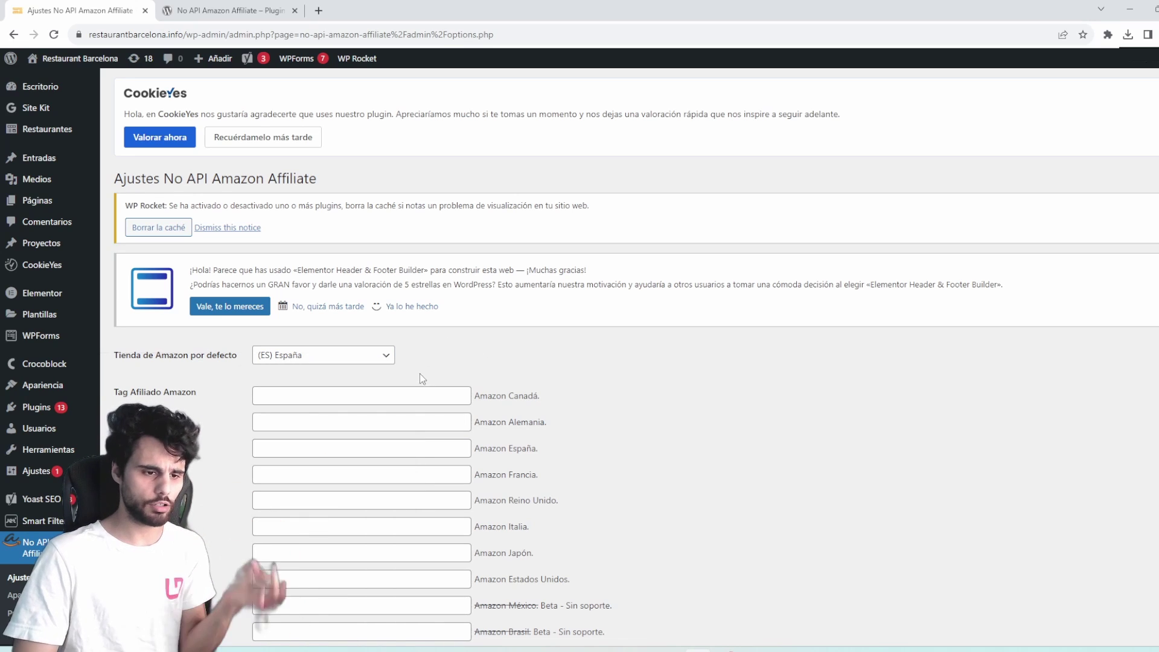
pyautogui.scroll(-1, 409, 401)
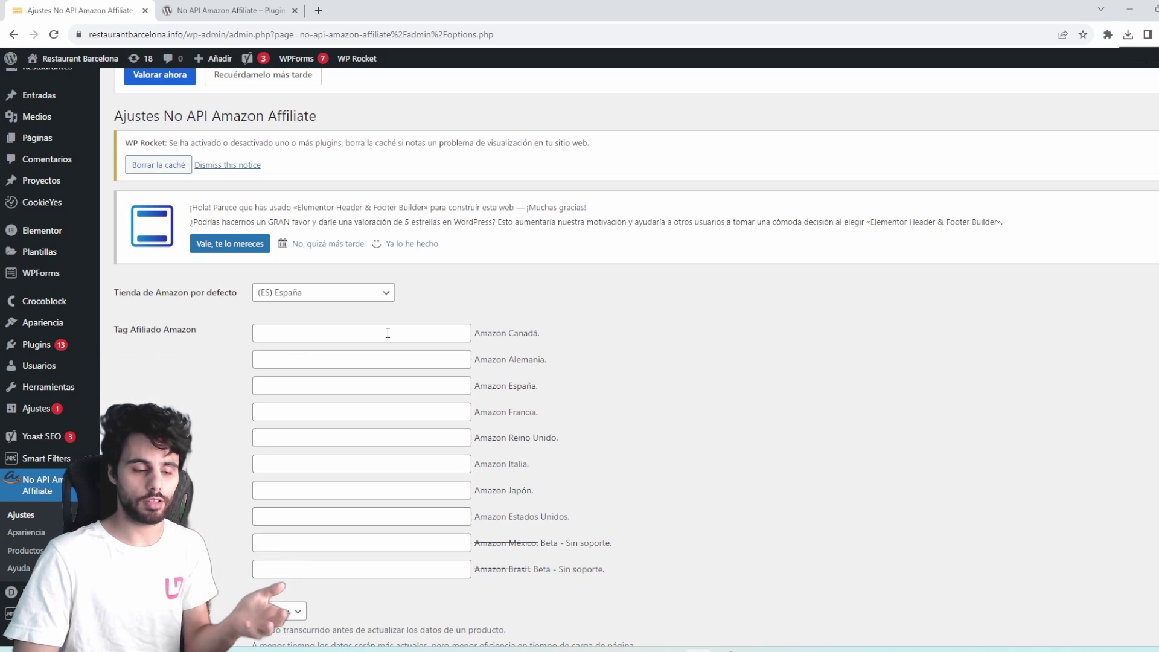
pyautogui.click(388, 332)
pyautogui.click(362, 351)
pyautogui.click(362, 360)
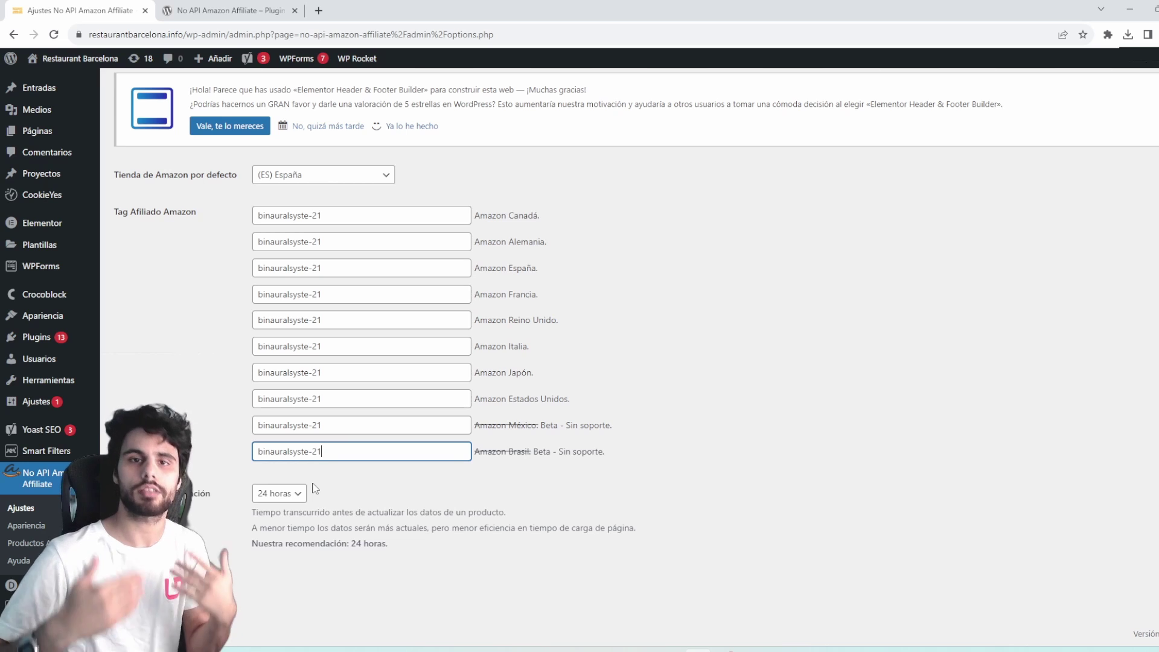
pyautogui.click(314, 488)
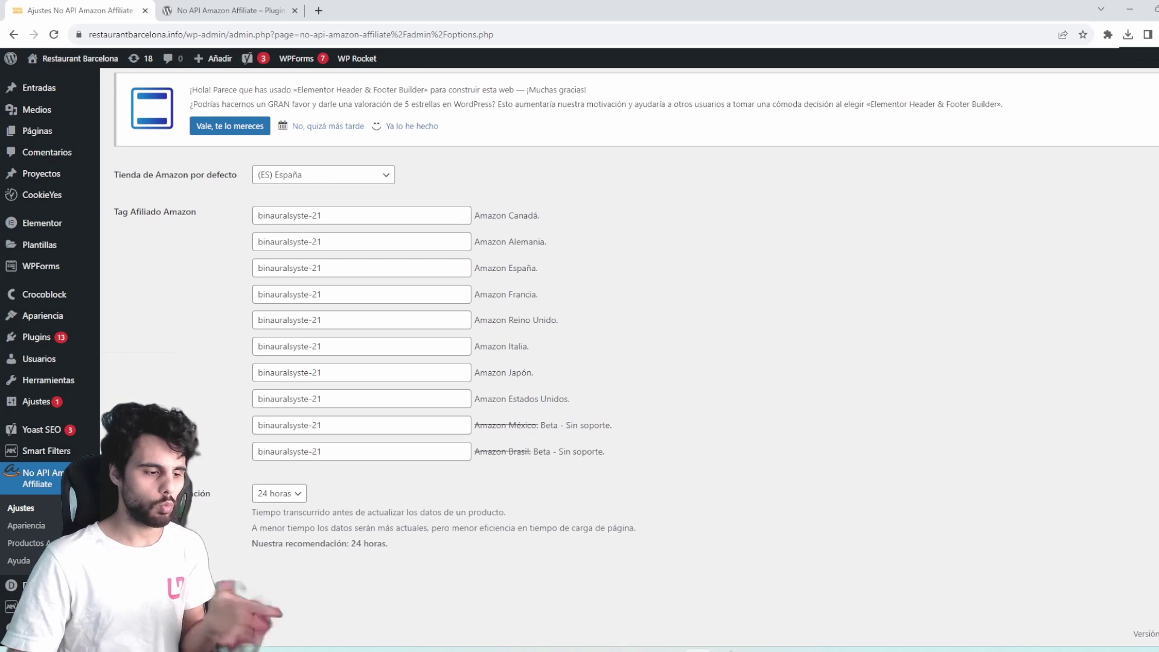
pyautogui.scroll(2, 242, 386)
pyautogui.moveTo(323, 386); pyautogui.dragTo(241, 388)
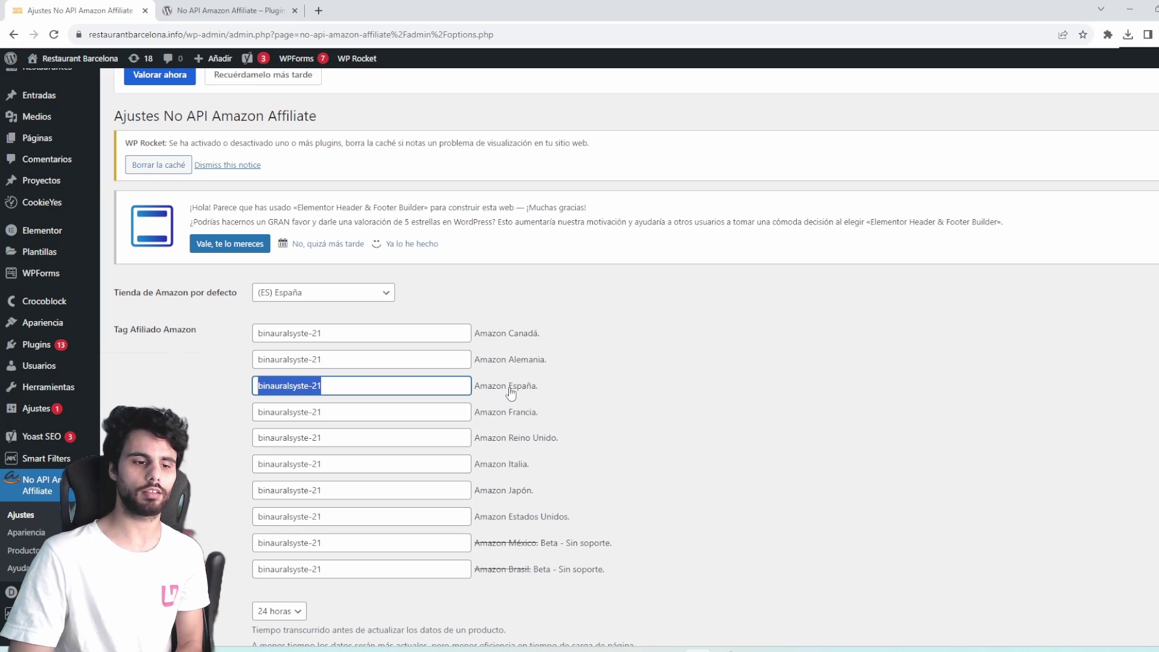
# View the plugin's appearance settings, then open the form for adding a product from its Amazon products list.
pyautogui.click(26, 533)
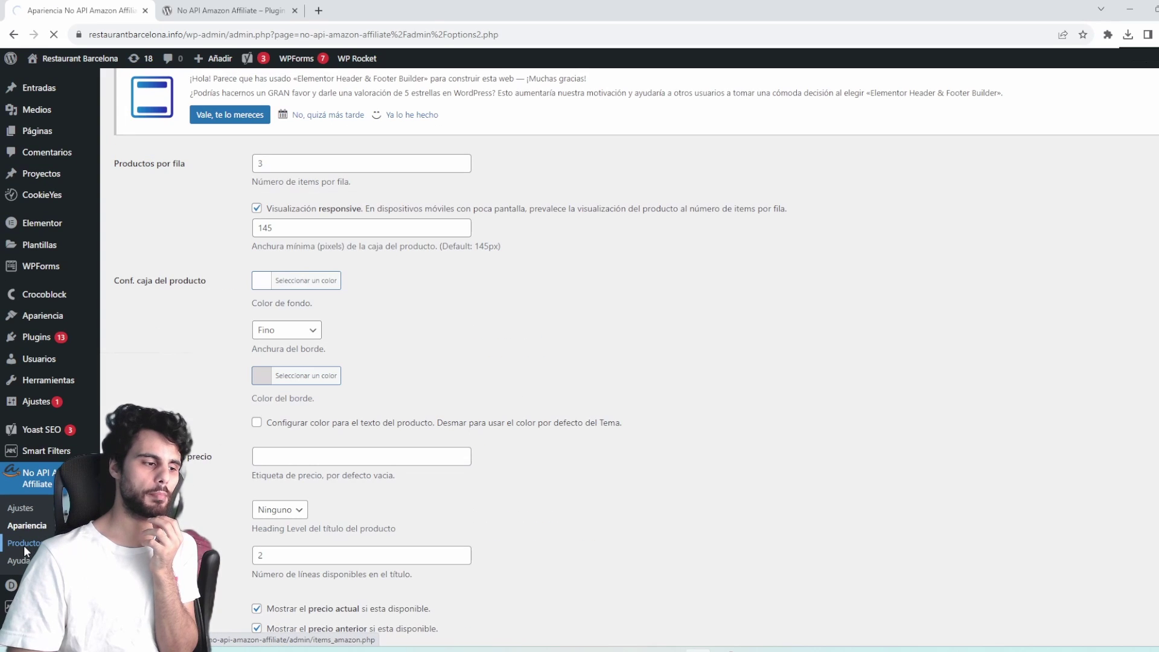
pyautogui.click(24, 543)
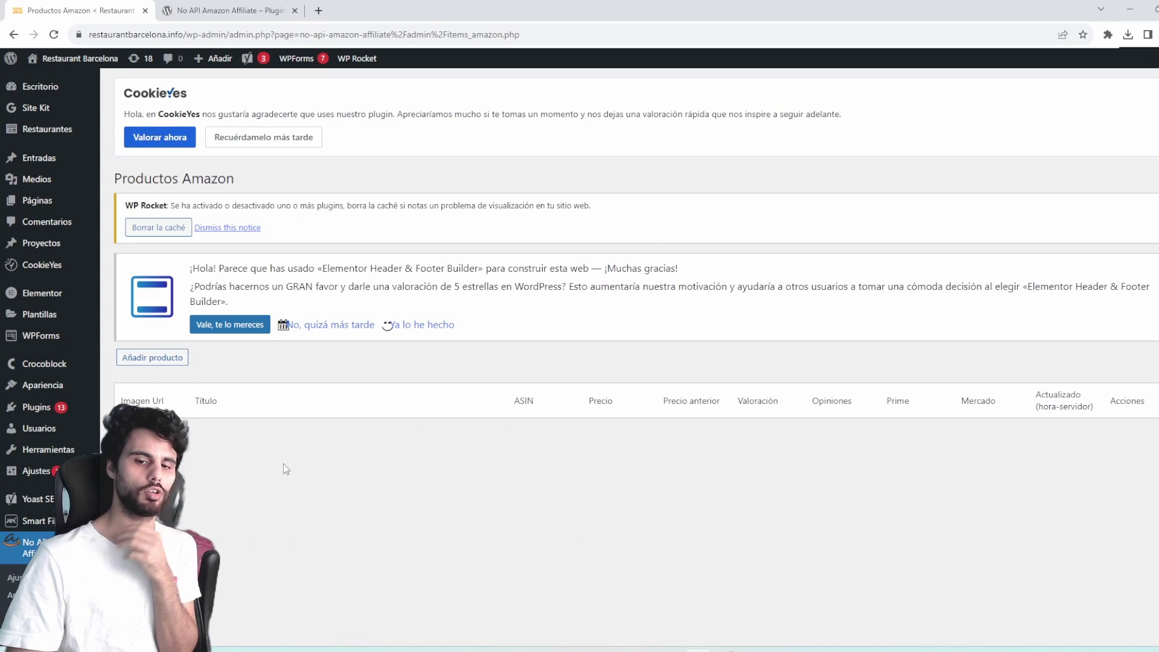
pyautogui.click(160, 362)
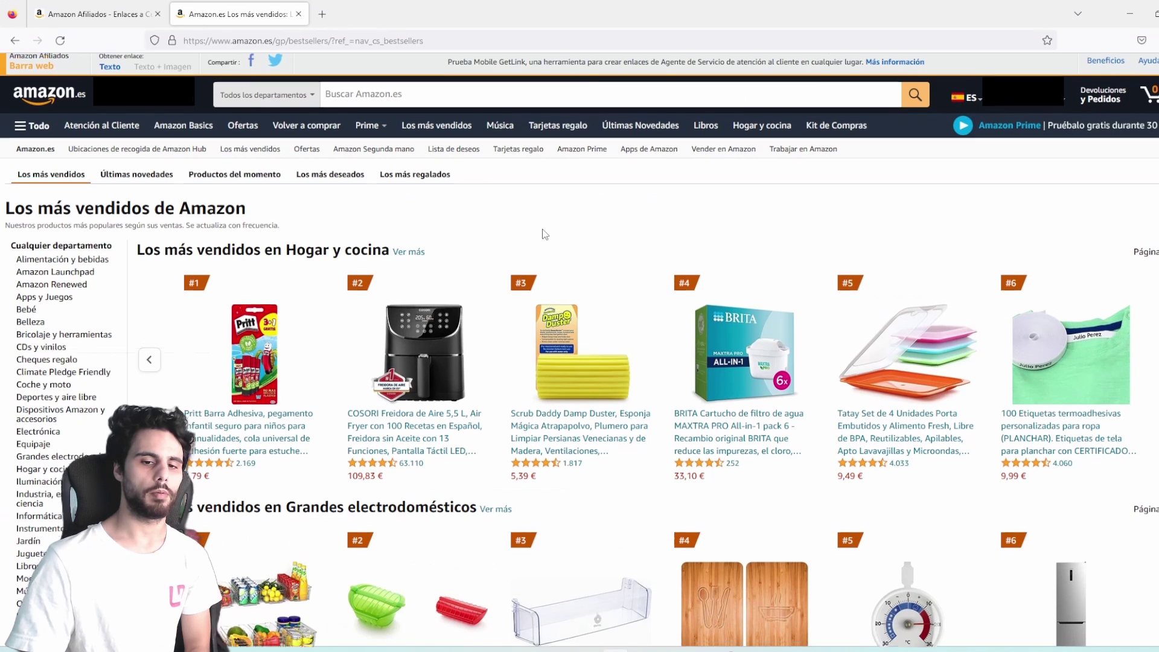
# Open the personalised iron-on clothing labels from Amazon.es's Hogar y cocina best sellers and copy the ASIN from the page address.
pyautogui.scroll(-2, 543, 235)
pyautogui.scroll(-1, 544, 234)
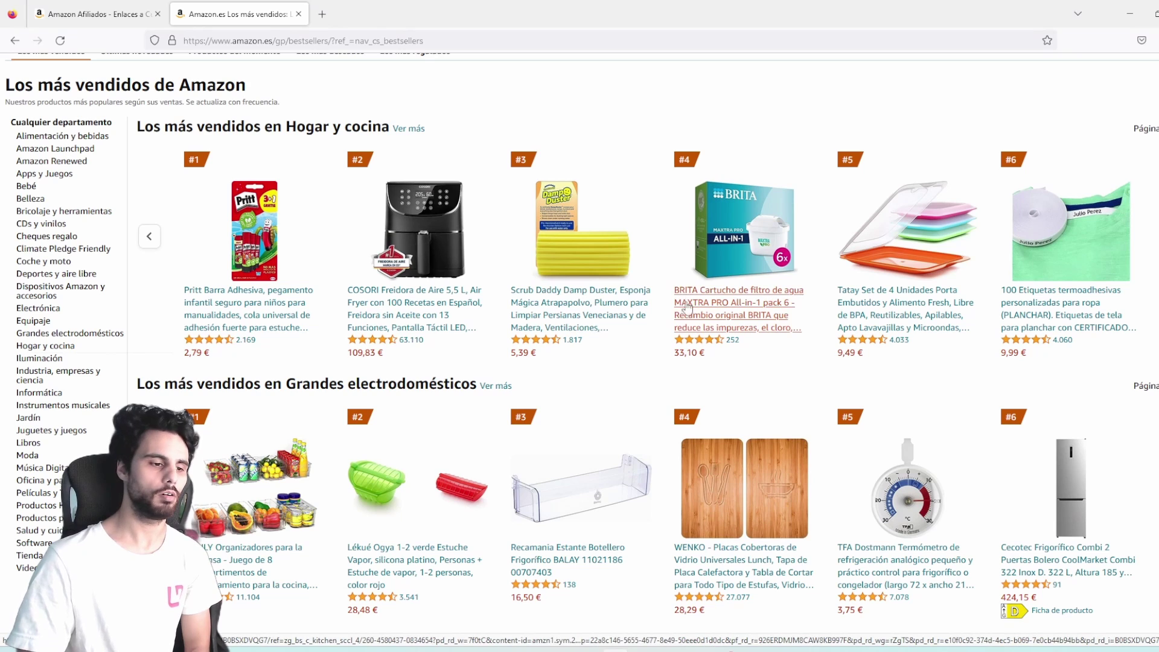
pyautogui.click(1048, 317)
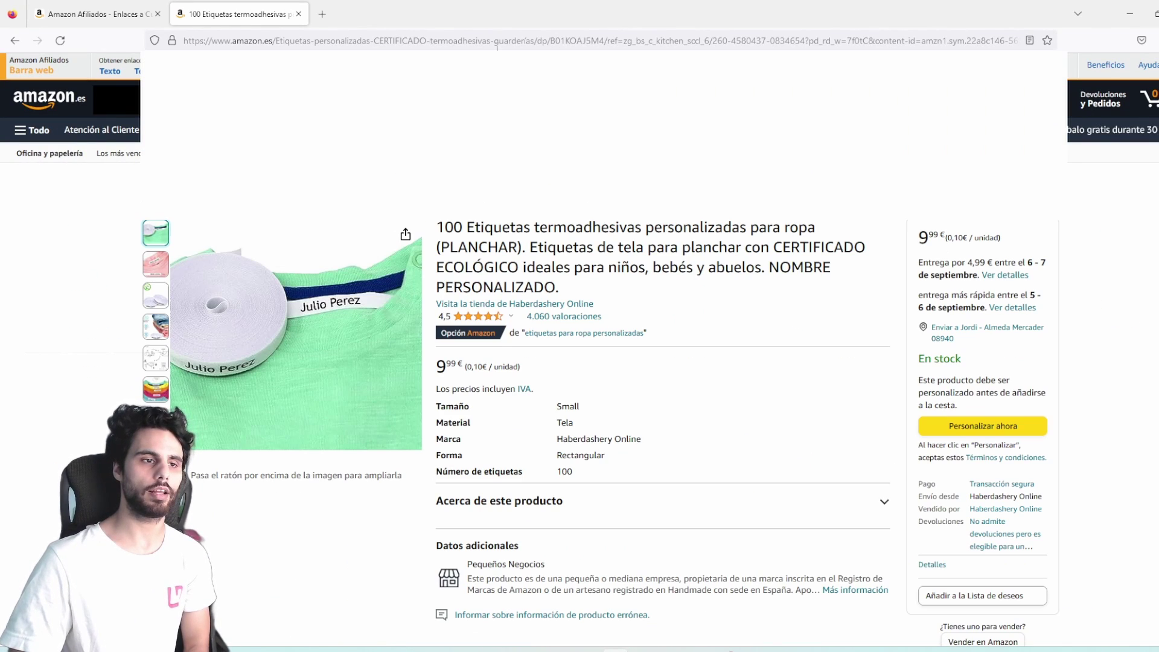
pyautogui.click(557, 41)
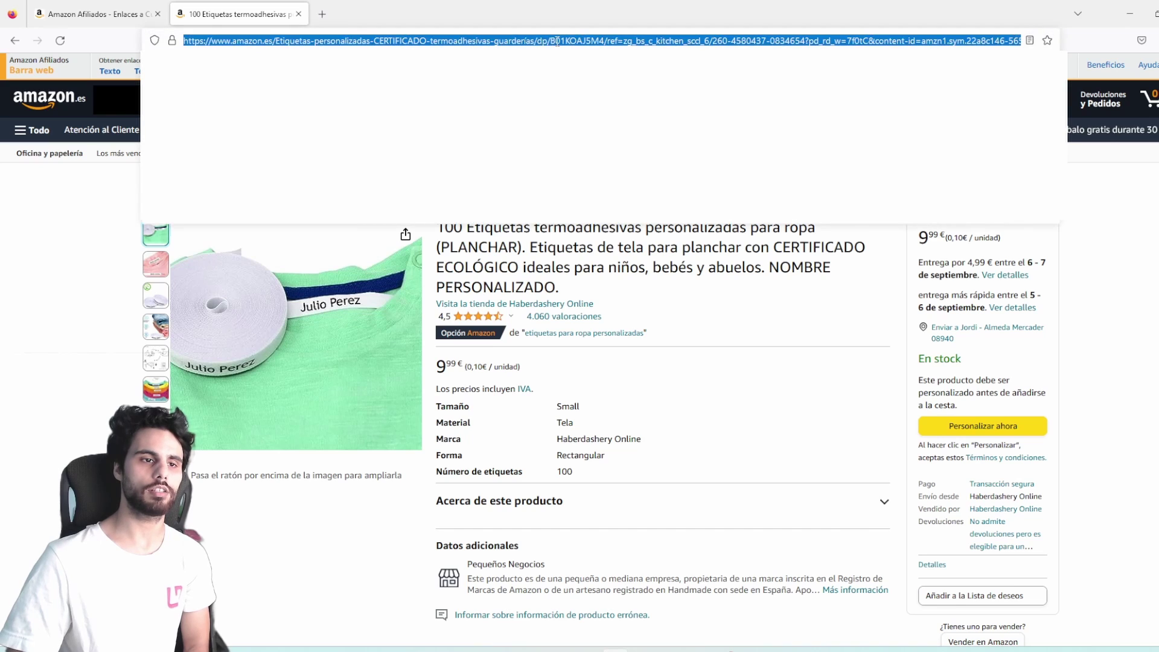
pyautogui.click(546, 41)
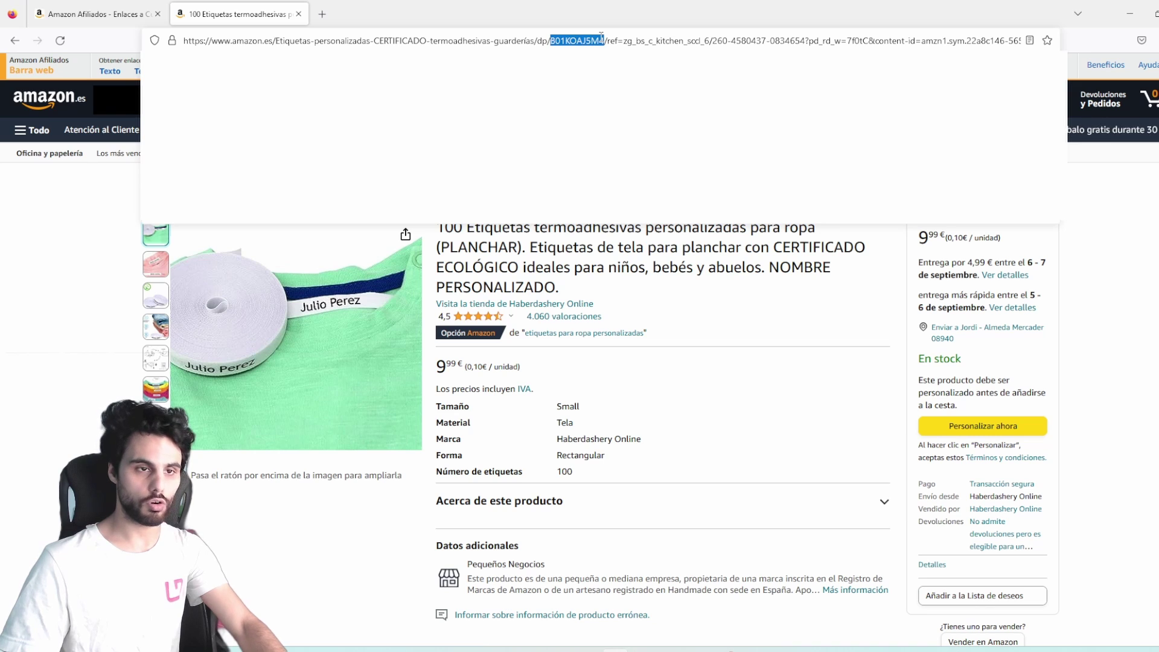
# Insert a new Amazon product in the plugin with ASIN B01KOAJ5M4 and the (ES) España store.
pyautogui.hotkey('alt', 'Tab')
pyautogui.click(600, 159)
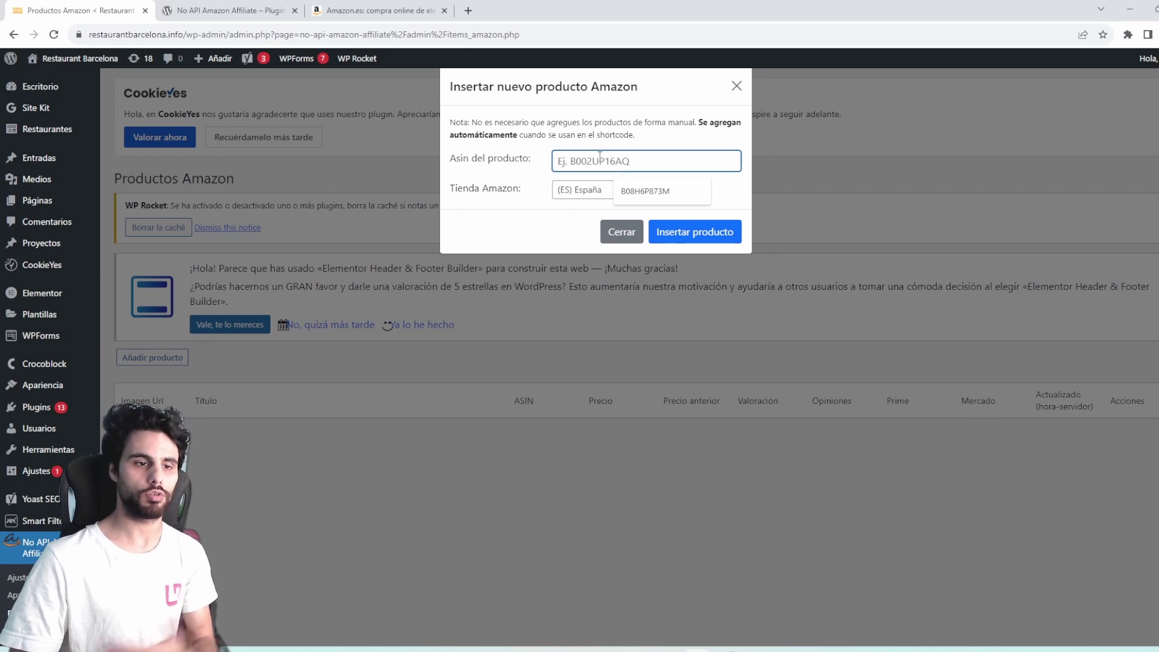
pyautogui.write('B01KOAJ5M4')
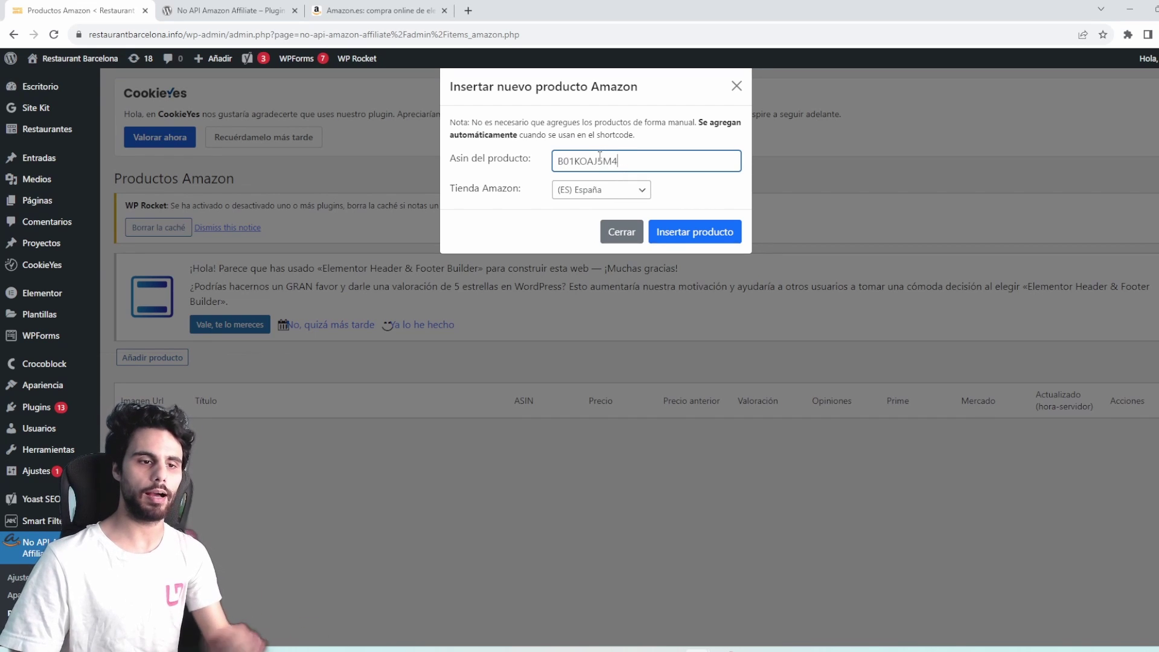
pyautogui.click(614, 192)
pyautogui.click(615, 193)
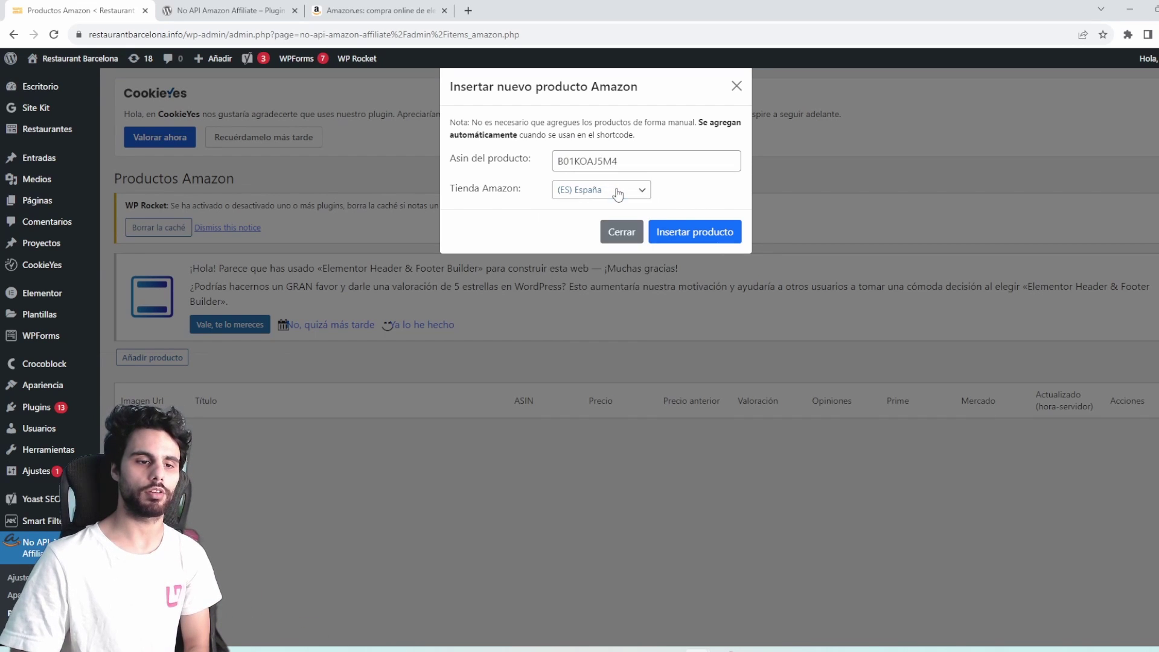
pyautogui.click(683, 235)
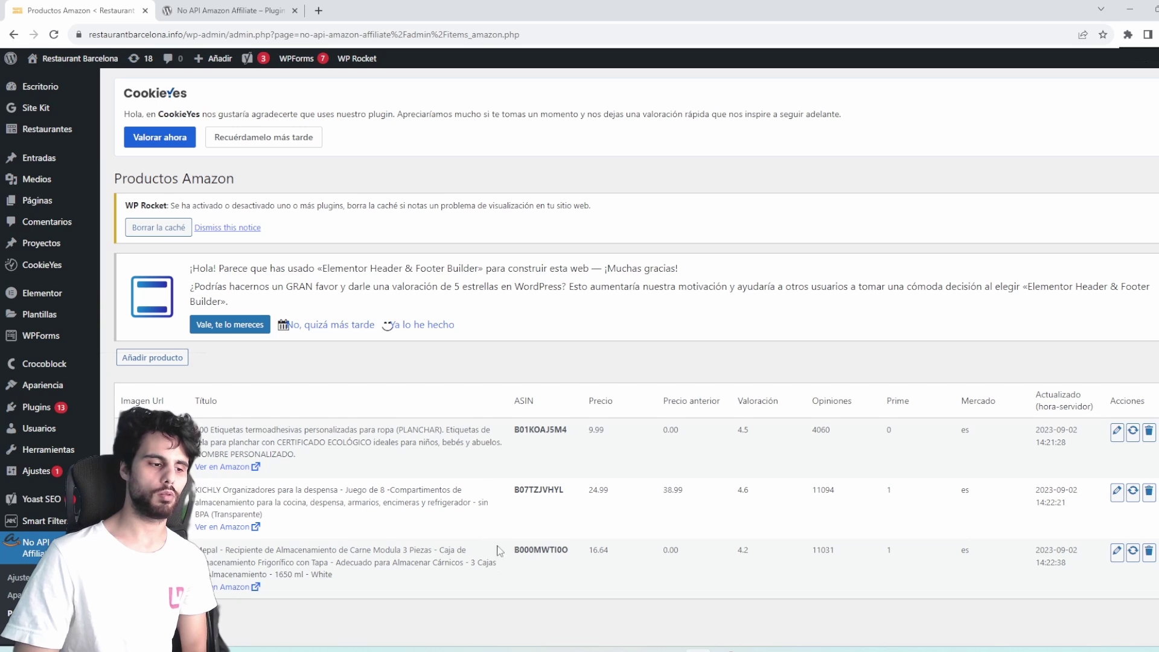
# Review the titles, prices and ratings in the Amazon products list, then open the plugin's help page.
pyautogui.scroll(-2, 499, 551)
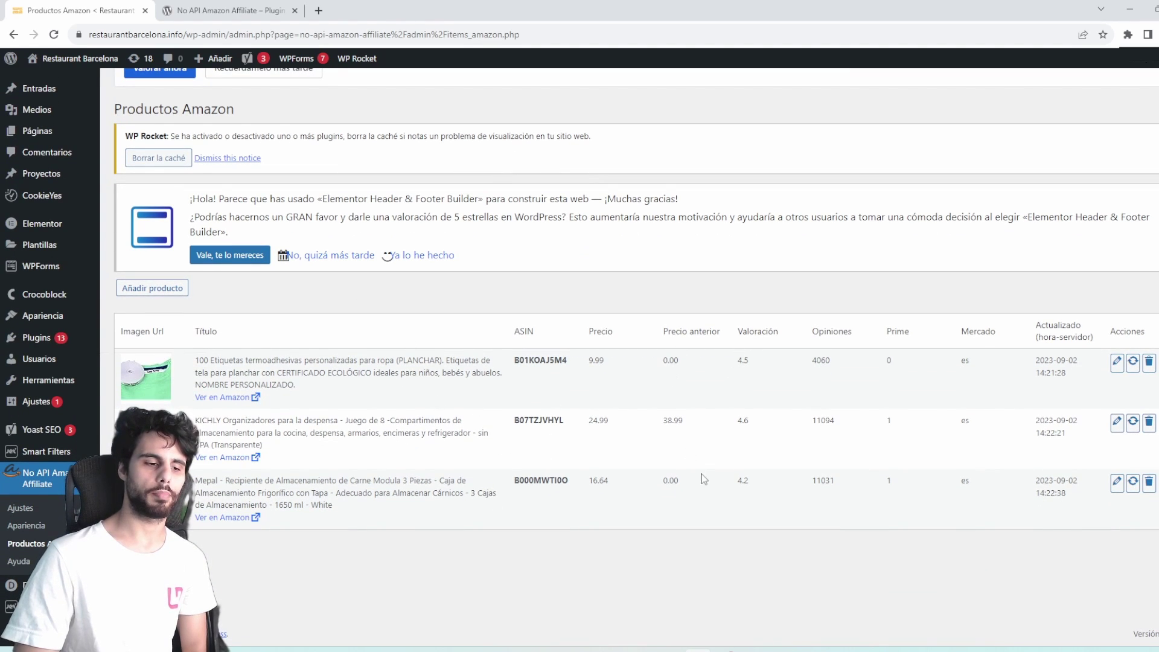
pyautogui.scroll(1, 386, 351)
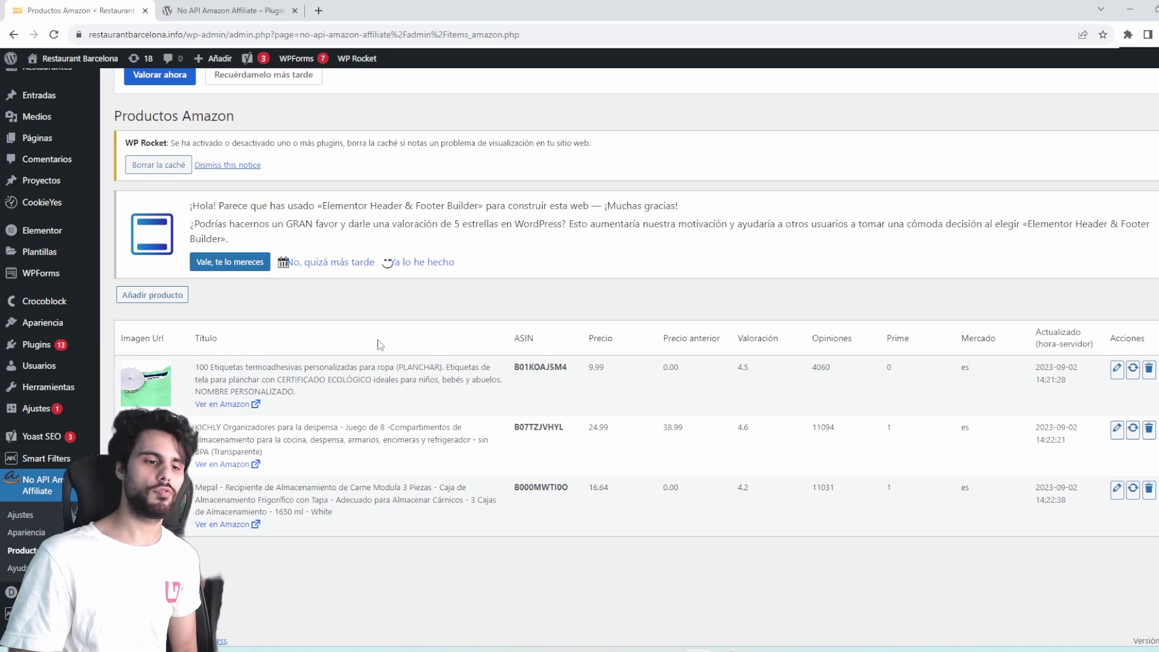
pyautogui.click(17, 569)
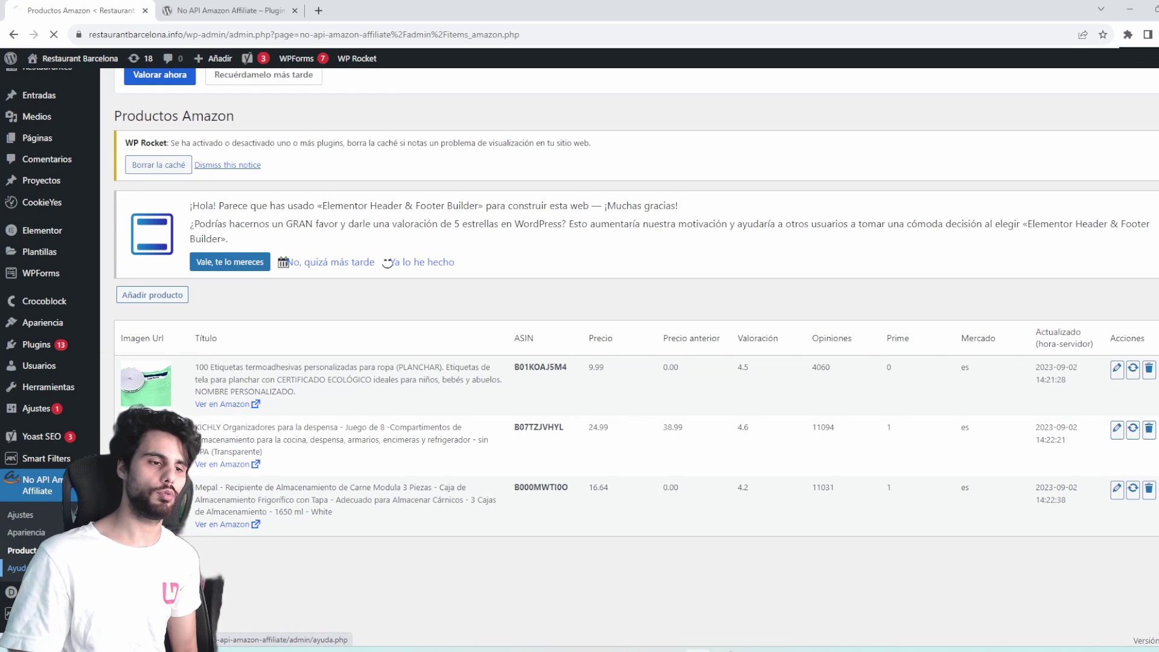
# Copy the example shortcode [naaa asin="B08B99D7FJ"] from the plugin's help page, then open the Home page for editing.
pyautogui.scroll(-1, 580, 278)
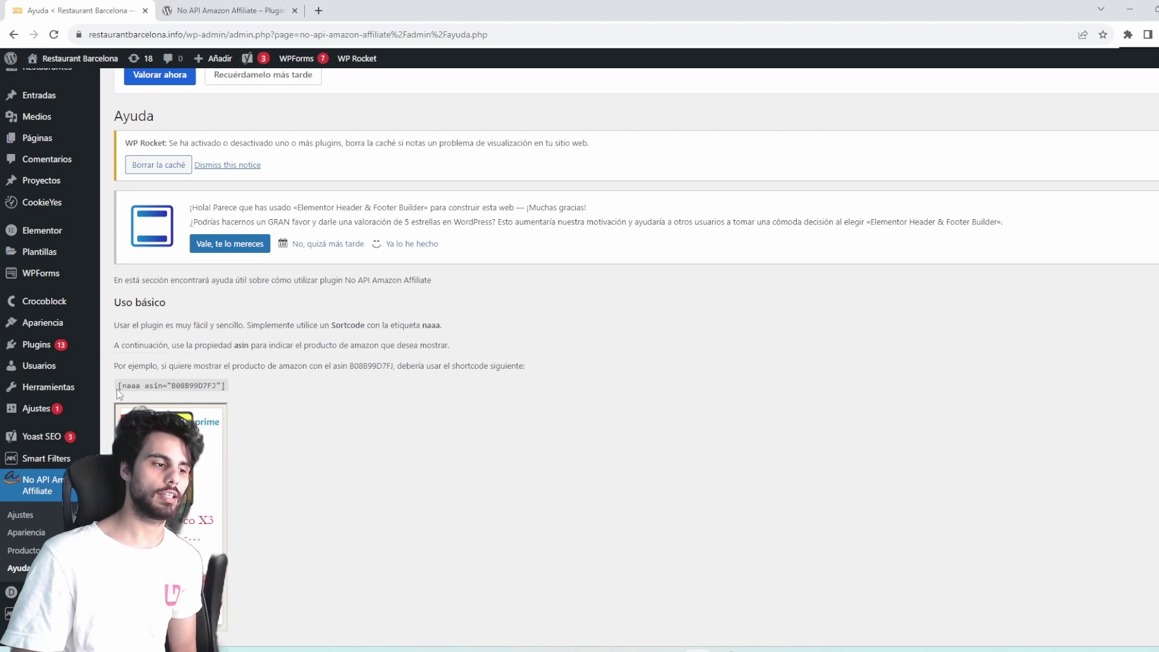
pyautogui.moveTo(116, 387); pyautogui.dragTo(226, 387)
pyautogui.hotkey('ctrl', 'c')
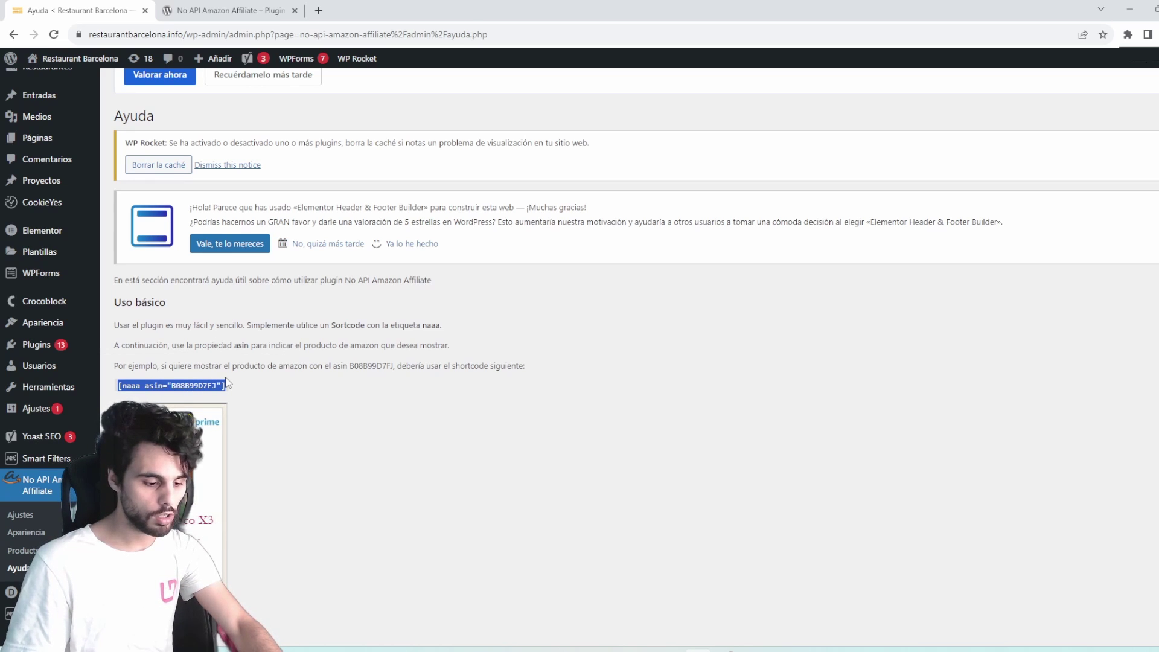
pyautogui.doubleClick(173, 386)
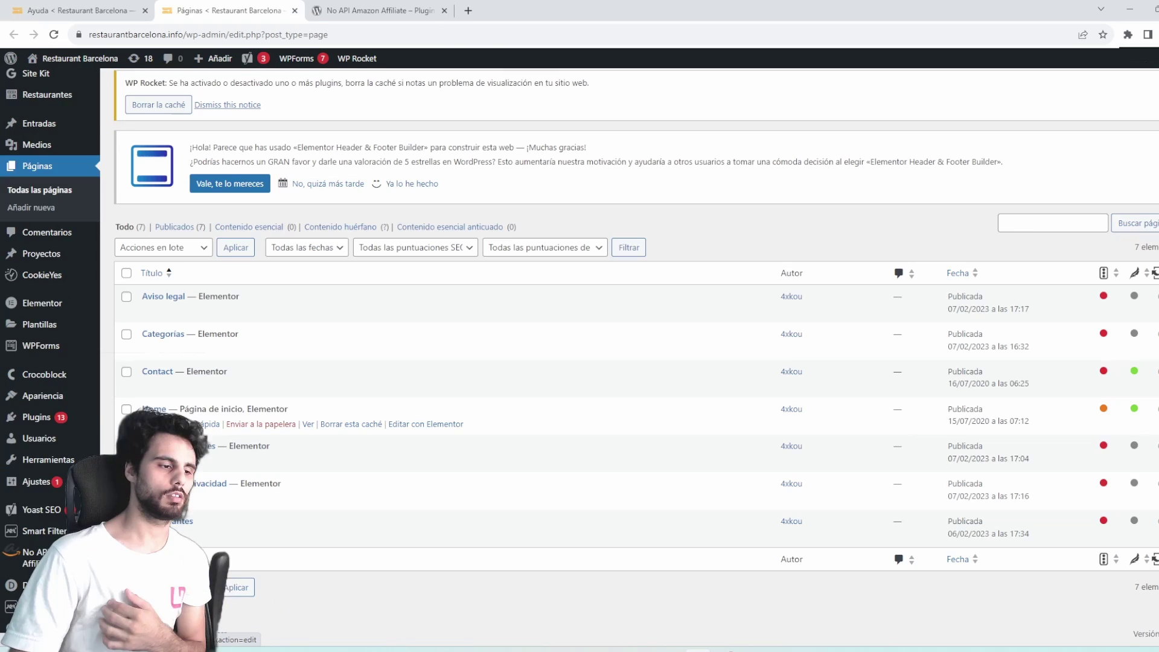
pyautogui.click(154, 408)
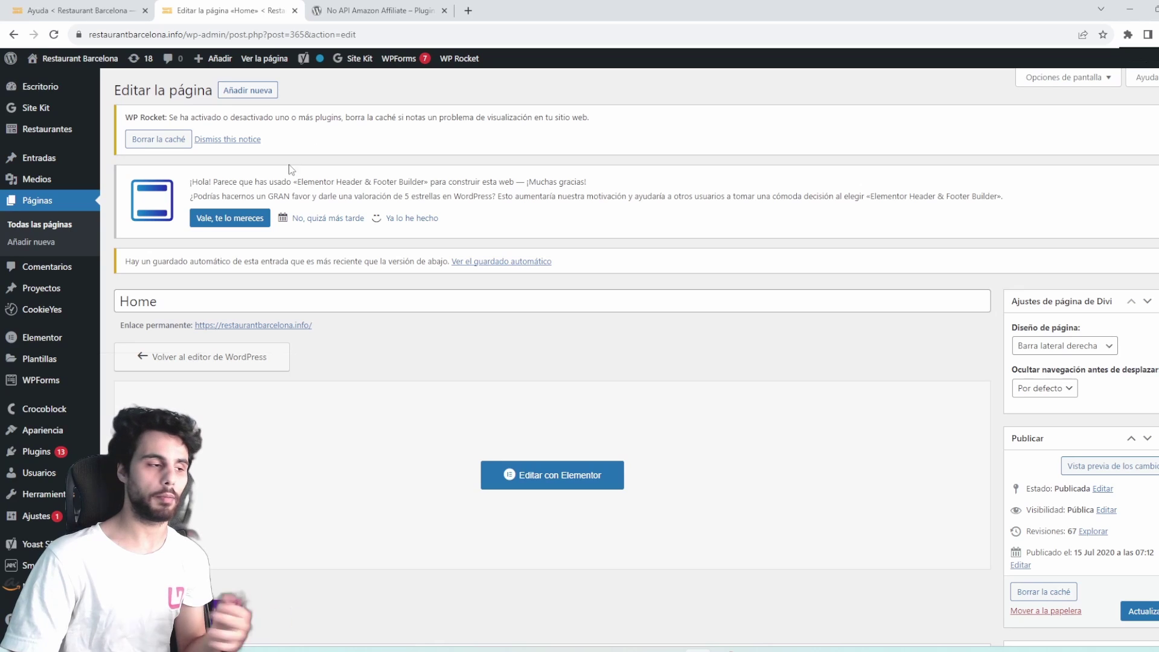
# Publish a new post titled "tutorial afiliados" and open it in the Elementor editor.
pyautogui.moveTo(47, 168)
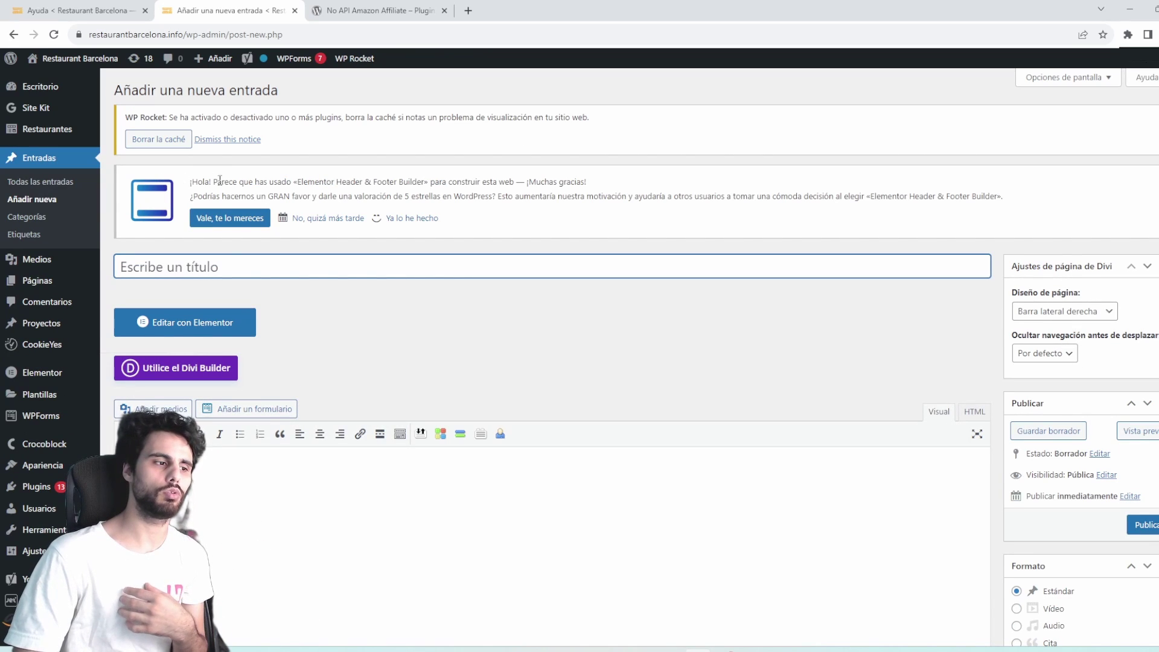
pyautogui.write('tutorial afiliados')
pyautogui.scroll(-2, 295, 379)
pyautogui.click(291, 362)
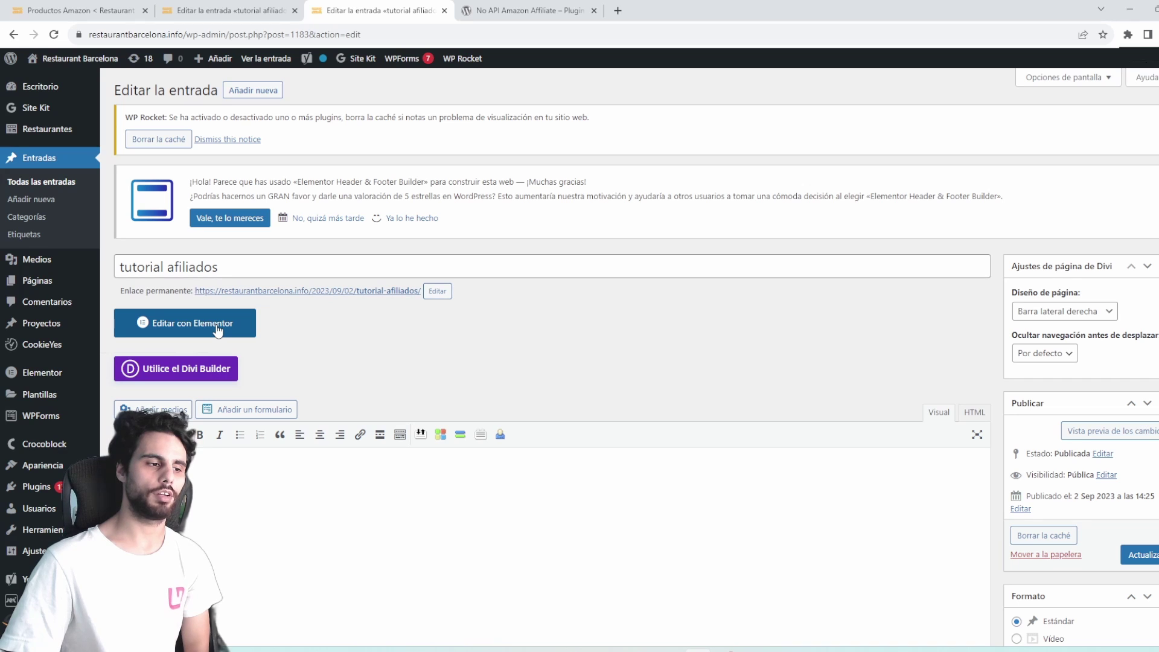
pyautogui.click(217, 326)
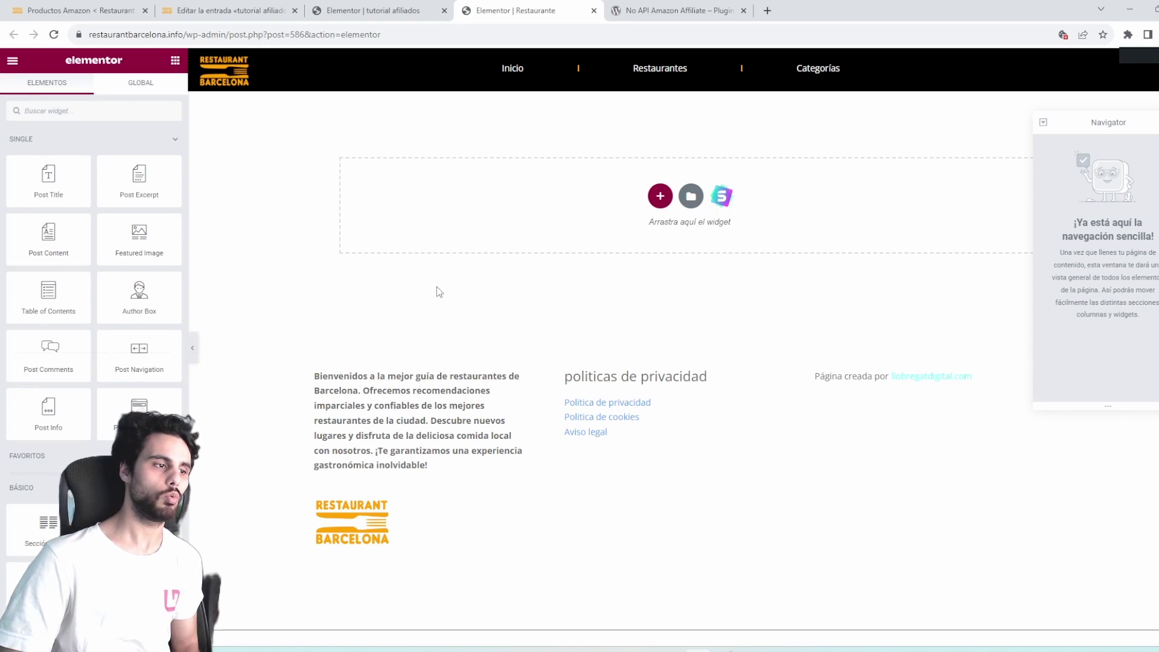
# Find the Shortcode widget and place it in the empty drop area of the Restaurante template in Elementor.
pyautogui.click(92, 110)
pyautogui.write('code')
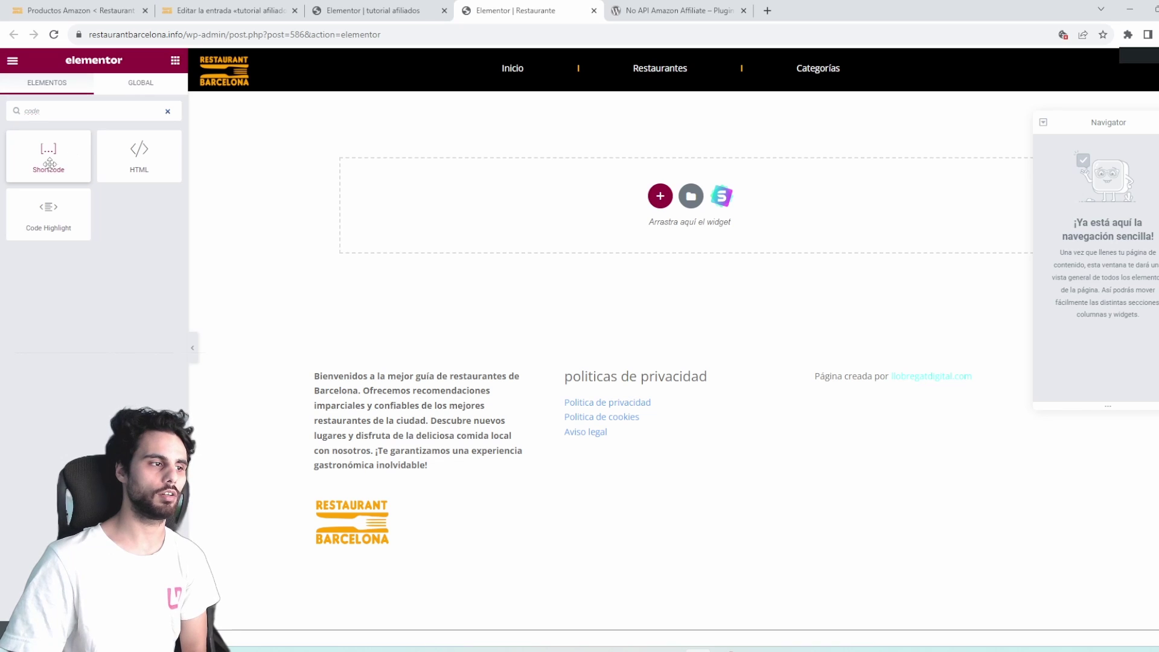
pyautogui.moveTo(50, 161); pyautogui.dragTo(624, 198)
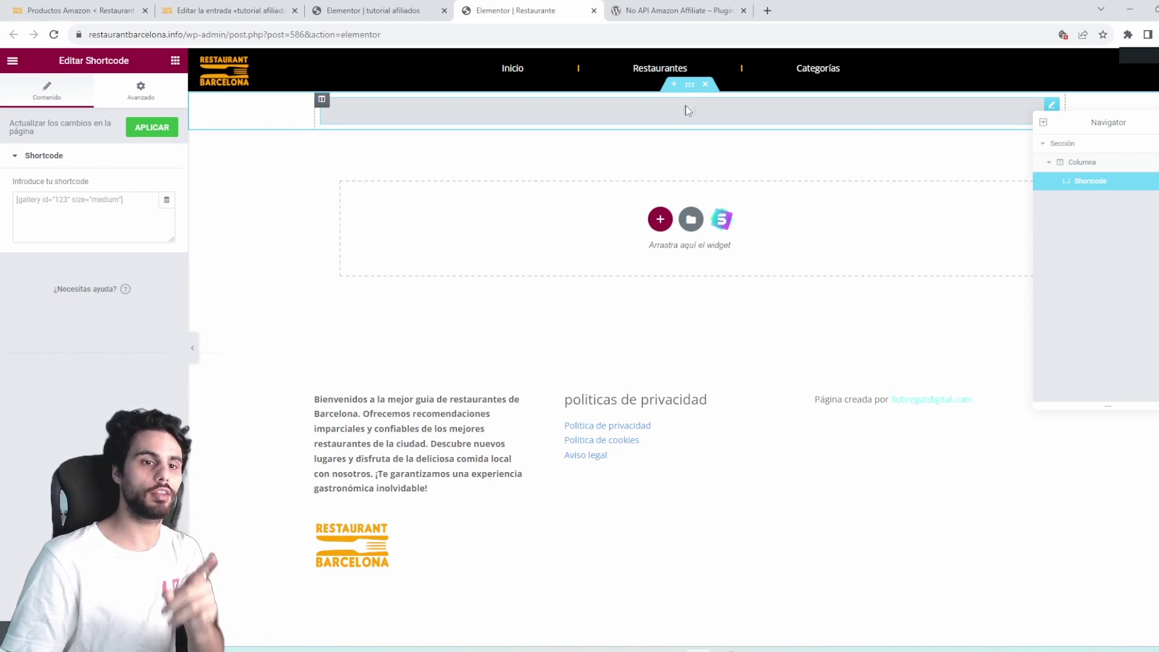
# Fill the Shortcode widget with the example shortcode [naaa asin="B08B99D7FJ"] from the plugin's help page.
pyautogui.click(68, 207)
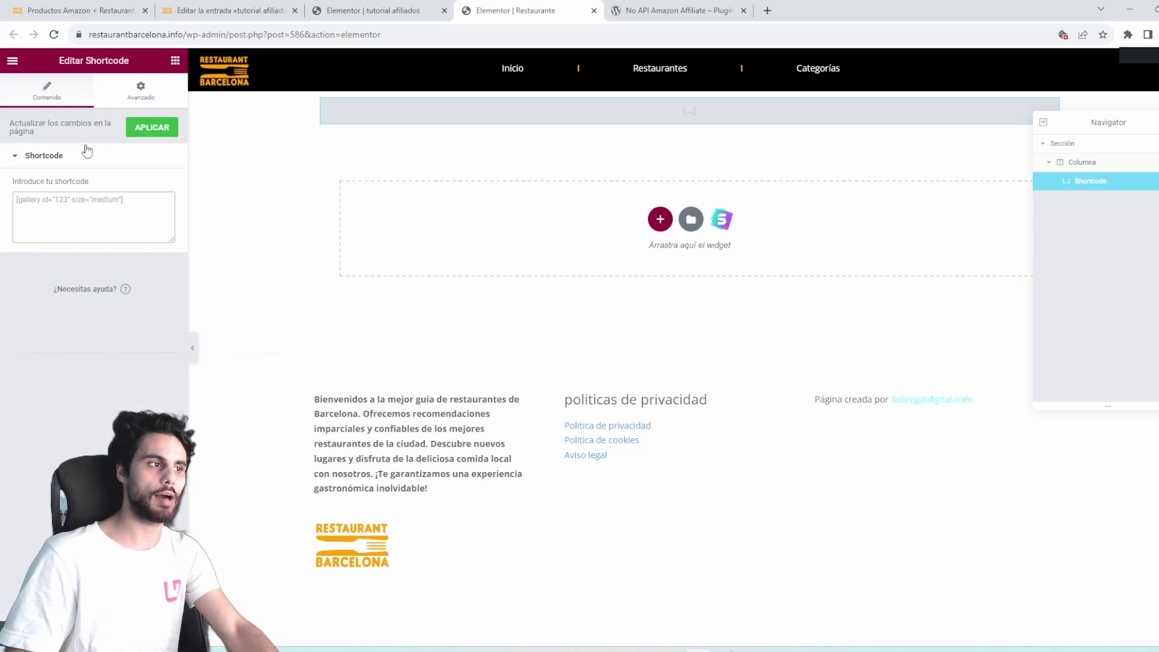
pyautogui.click(85, 11)
pyautogui.scroll(-1, 34, 486)
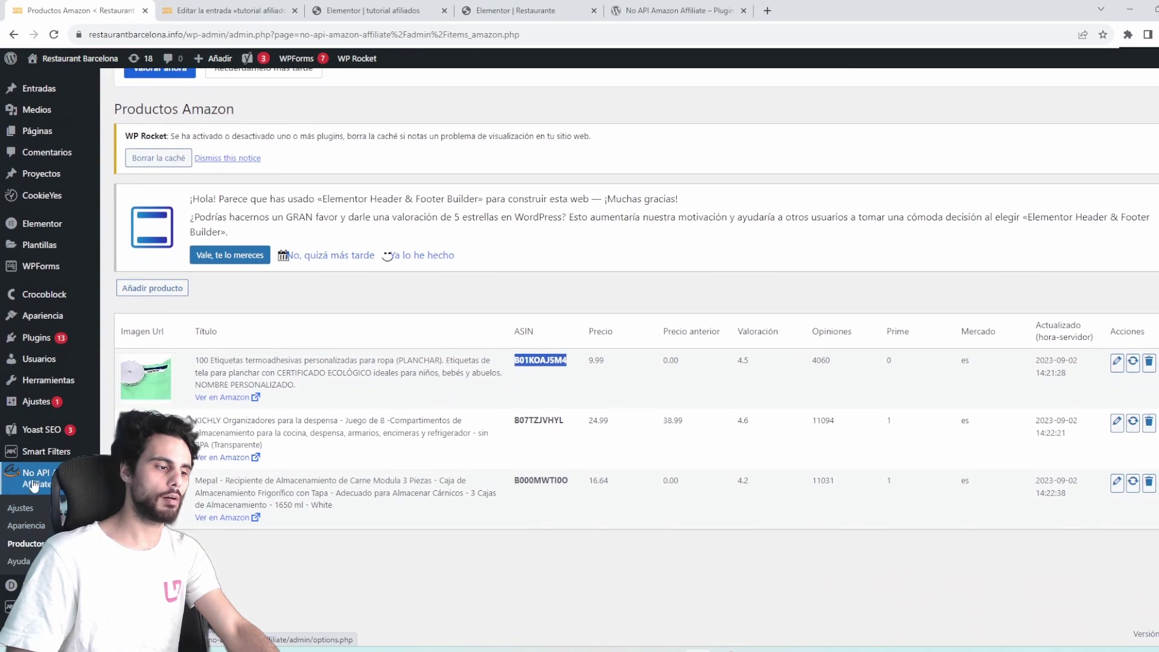
pyautogui.click(18, 561)
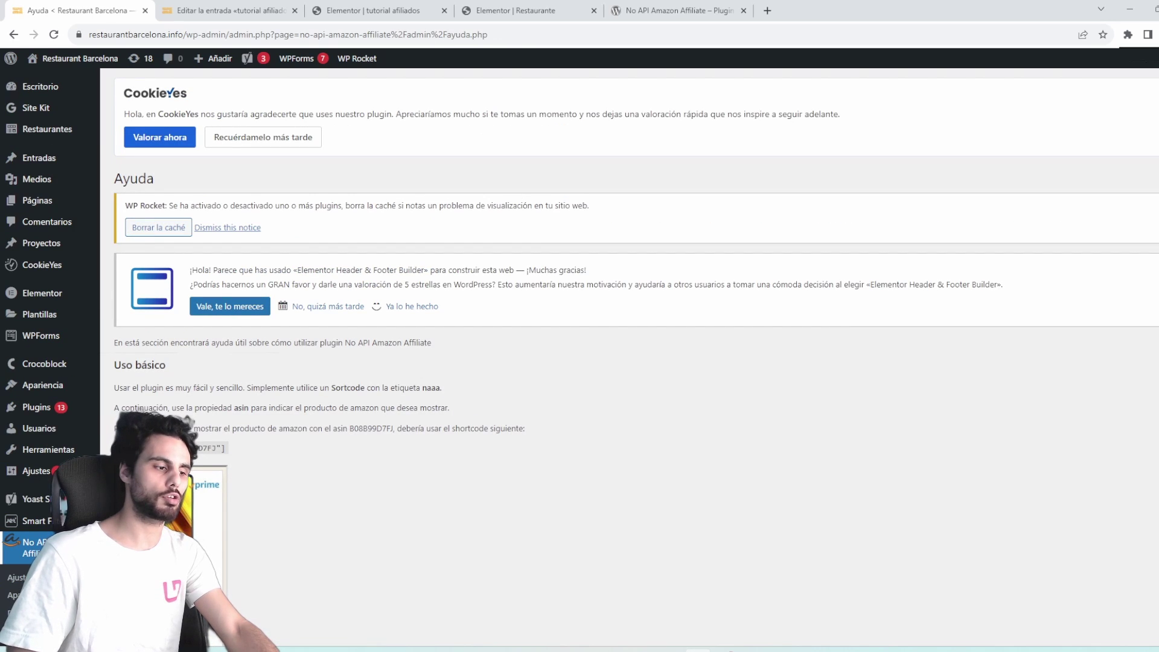
pyautogui.click(27, 547)
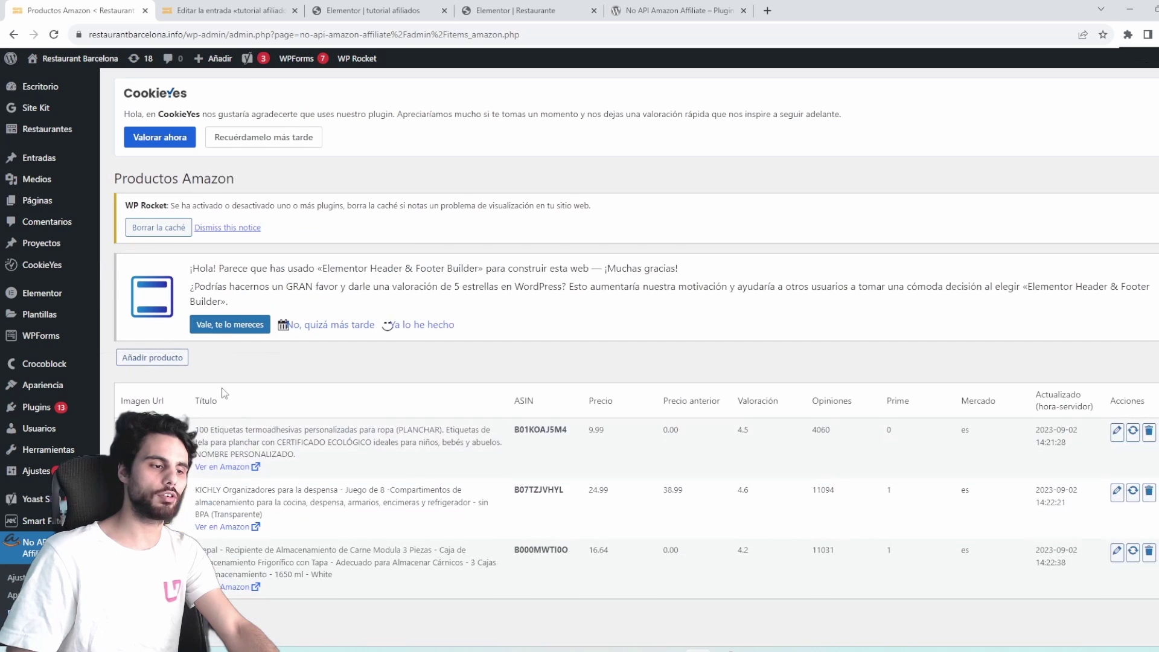
pyautogui.click(201, 10)
pyautogui.click(516, 10)
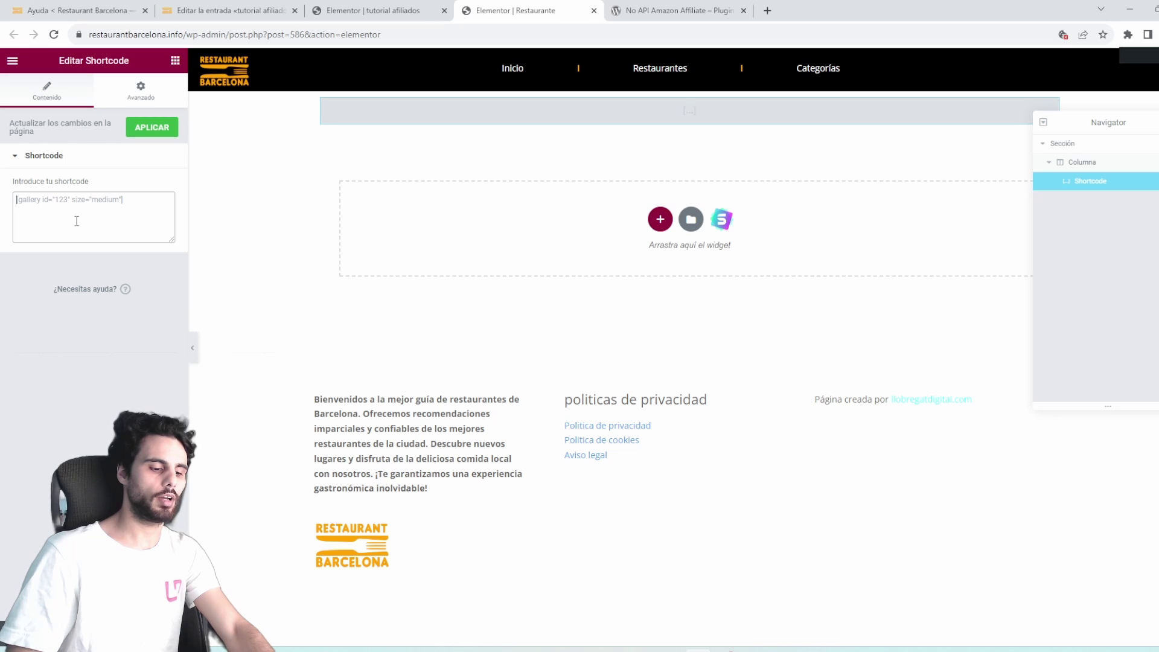
pyautogui.hotkey('ctrl', 'v')
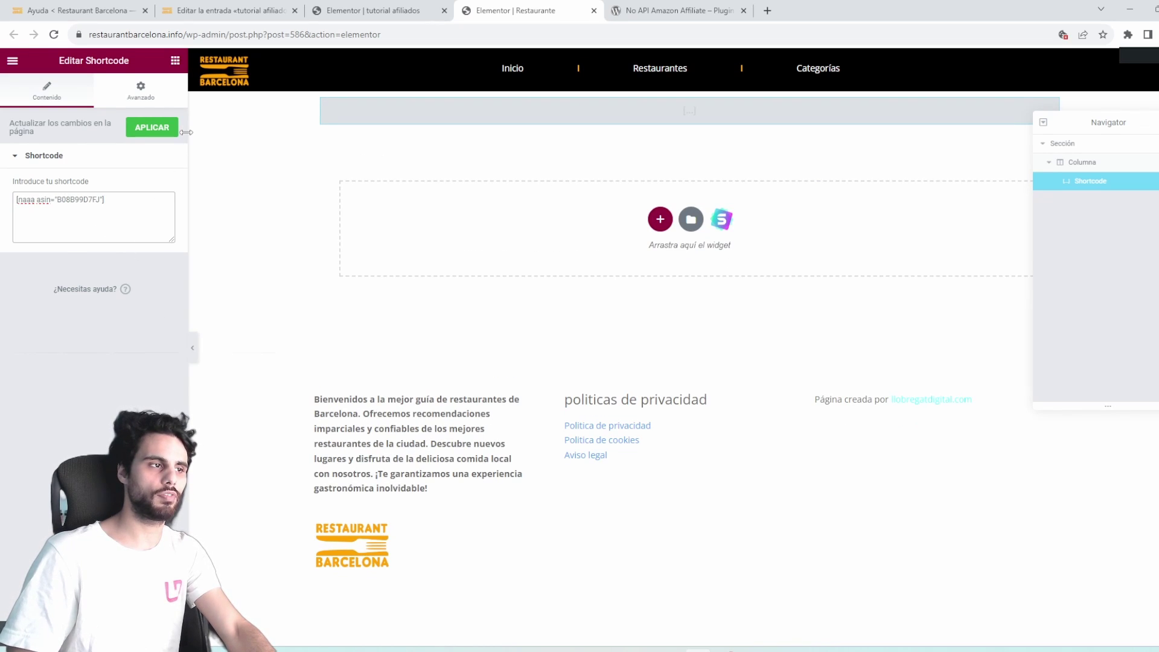
# Replace the ASIN in the widget's shortcode with B01KOAJ5M4, copied from the clothing labels entry in the Amazon products list.
pyautogui.hotkey('ctrl', '1')
pyautogui.scroll(-2, 24, 544)
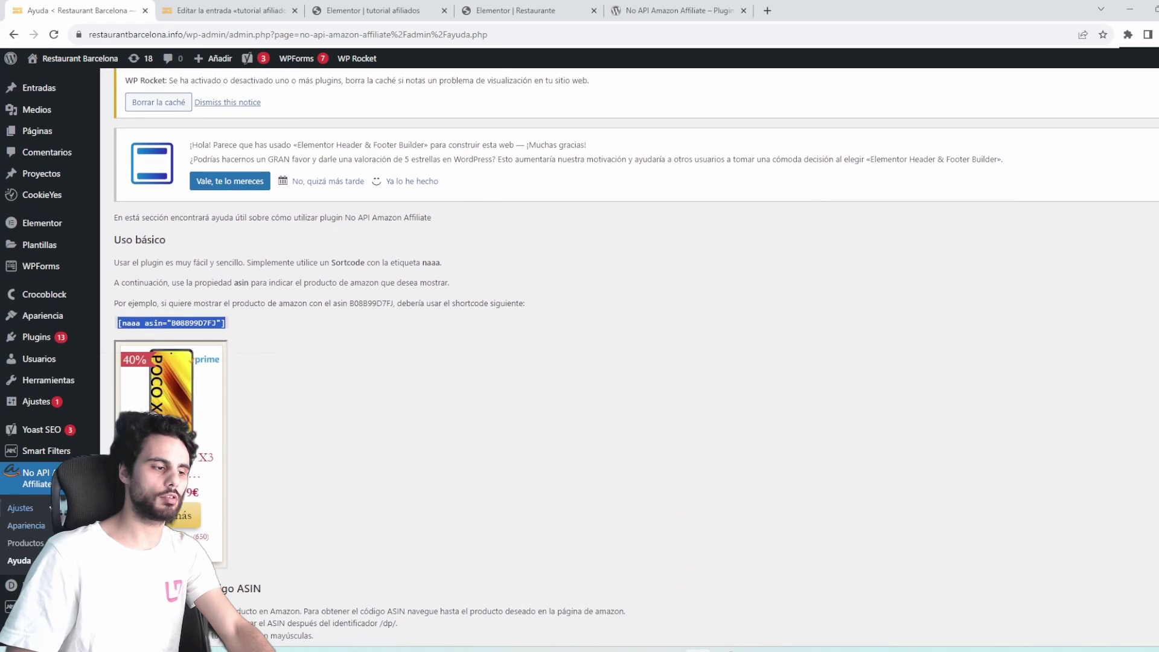
pyautogui.click(24, 543)
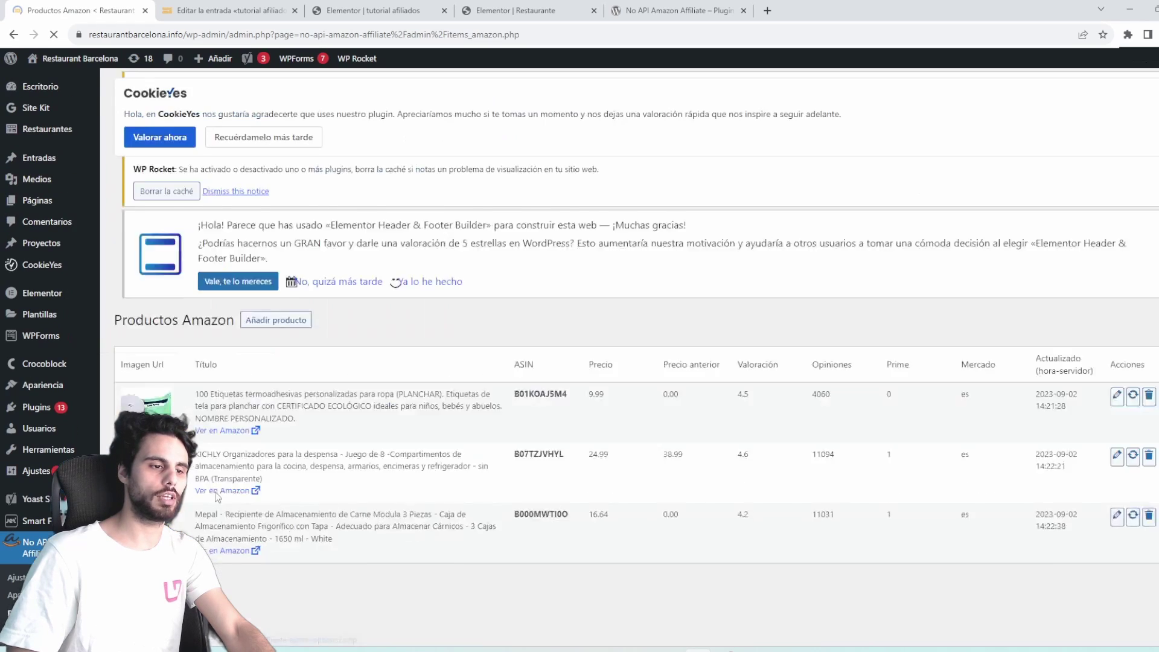
pyautogui.moveTo(514, 430); pyautogui.dragTo(574, 430)
pyautogui.hotkey('ctrl', 'c')
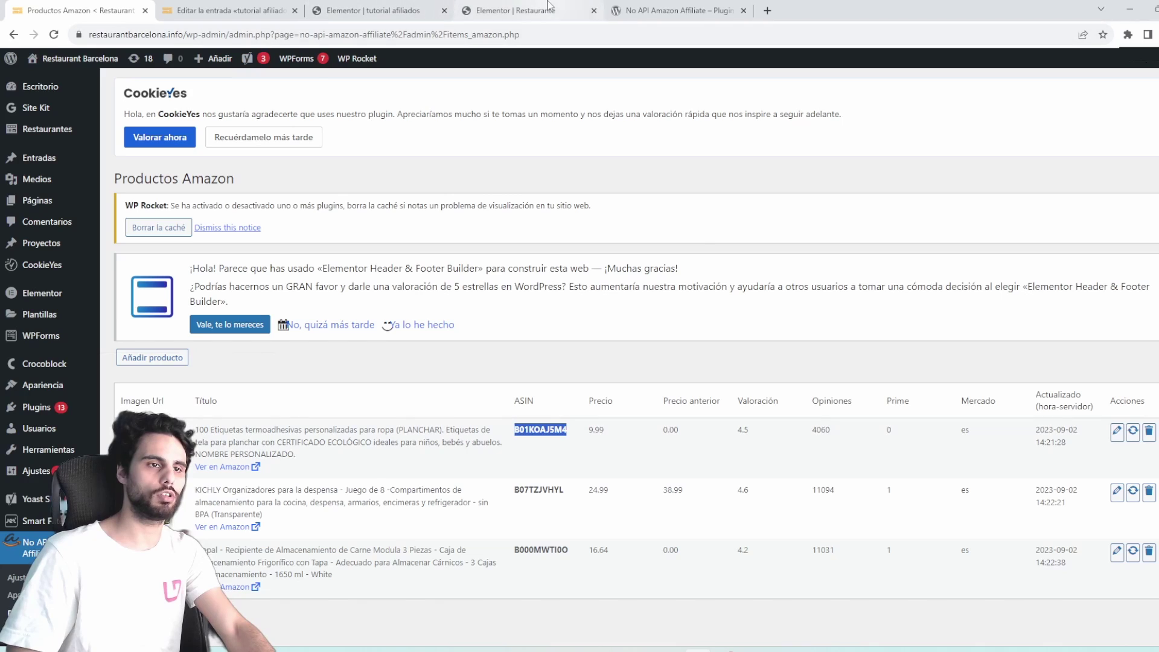
pyautogui.click(515, 10)
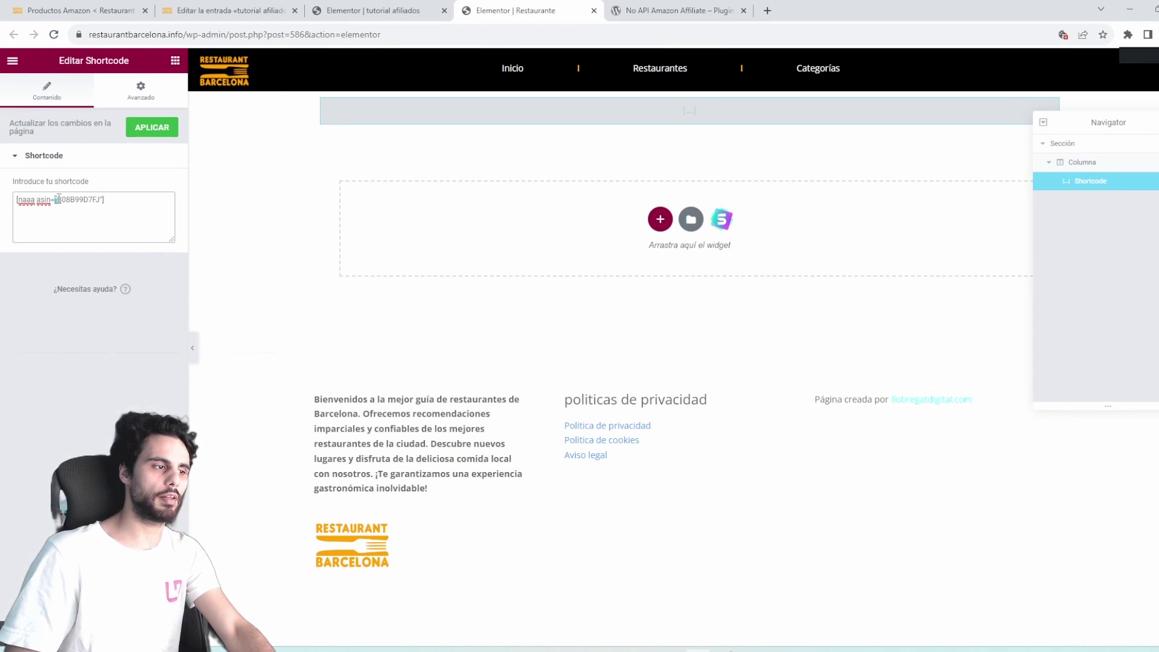
pyautogui.doubleClick(74, 203)
pyautogui.hotkey('ctrl', 'v')
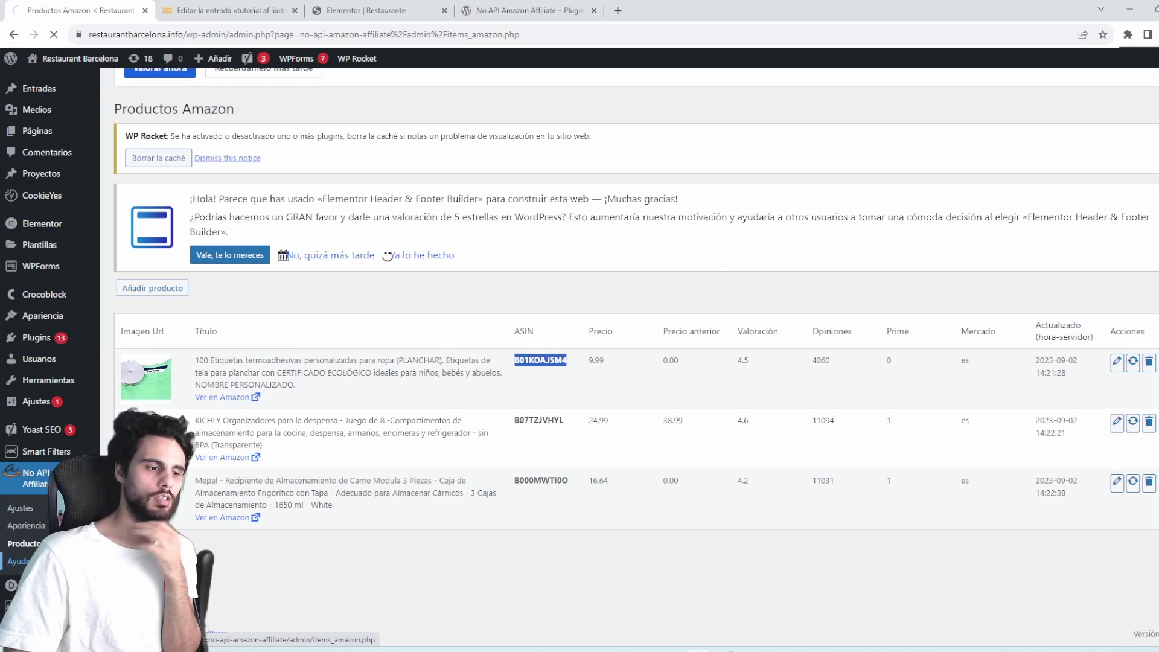
# Check the help page's multi-product syntax and add the KICHLY organiser's ASIN B07TZJVHYL to the shortcode, separated by a comma.
pyautogui.click(18, 561)
pyautogui.scroll(-10, 145, 309)
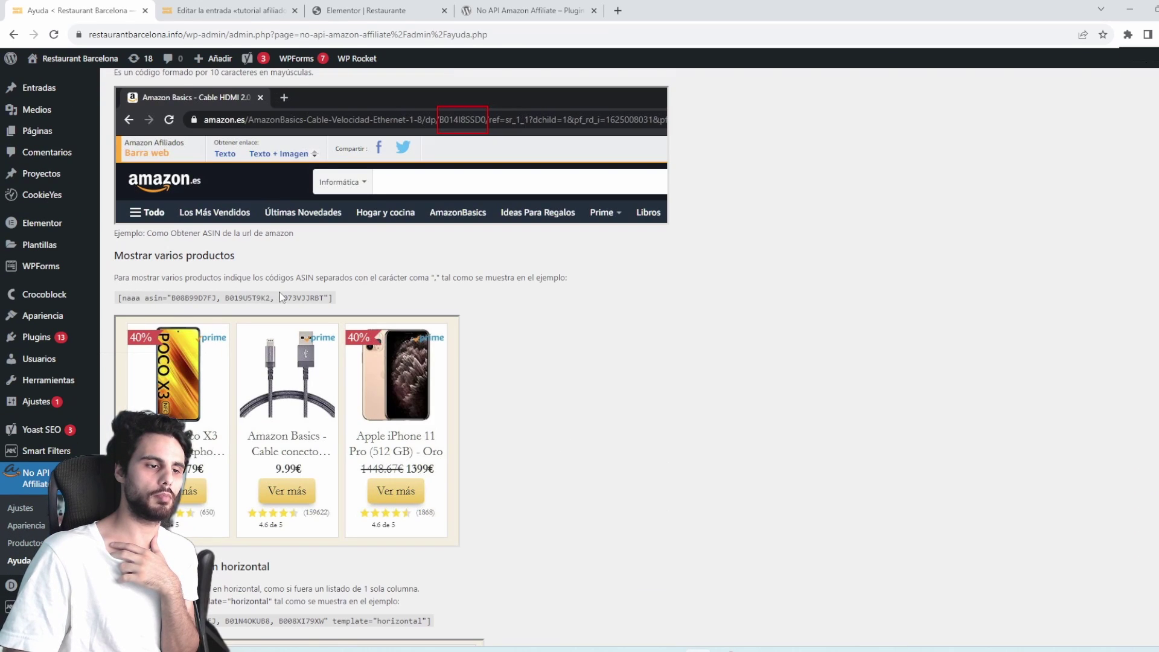
pyautogui.click(24, 543)
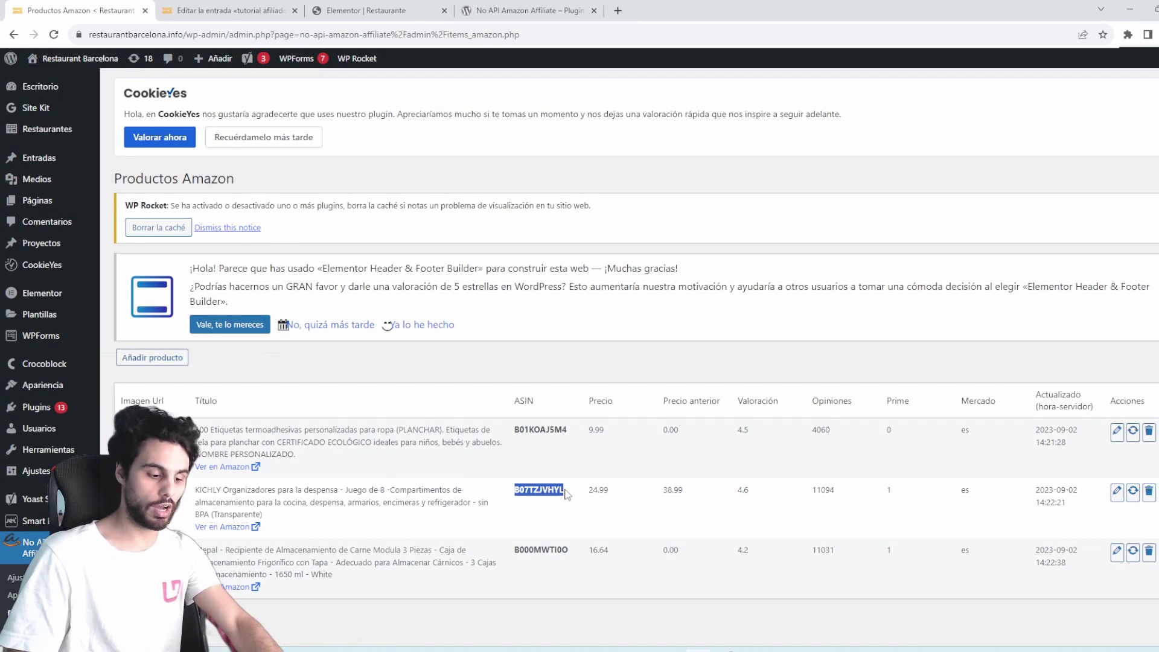
pyautogui.click(396, 11)
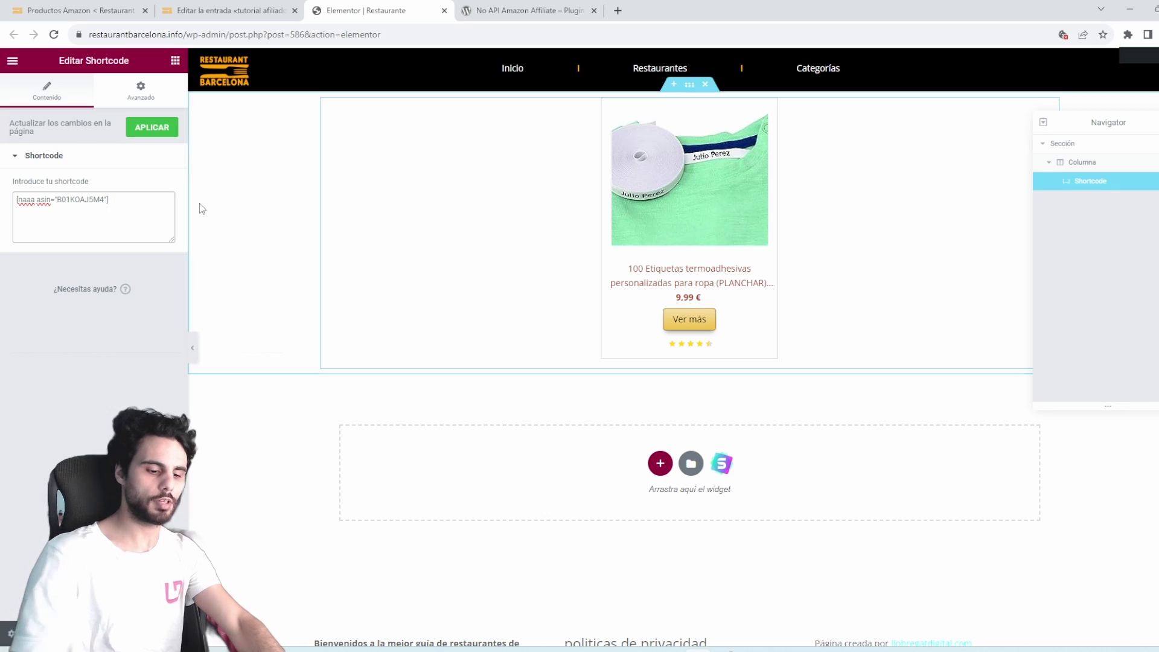
pyautogui.write(',')
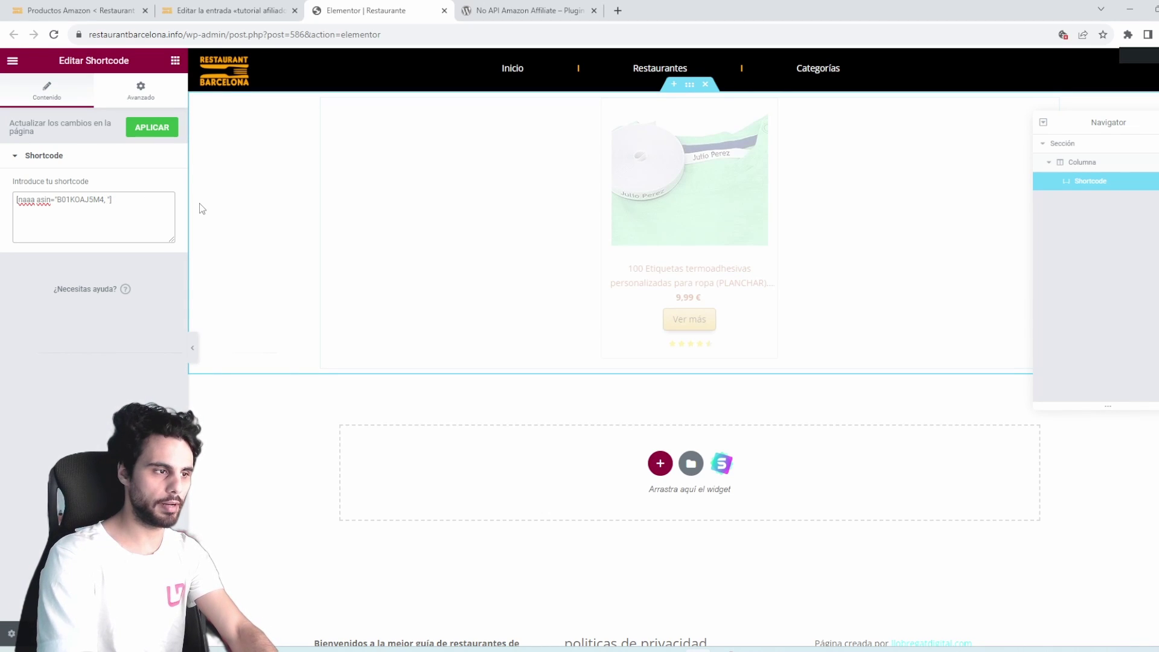
pyautogui.write('B07TZJVHYL')
# Add the Mepal container's ASIN B000MWTI0O to the shortcode as the third product and apply the change.
pyautogui.write(',')
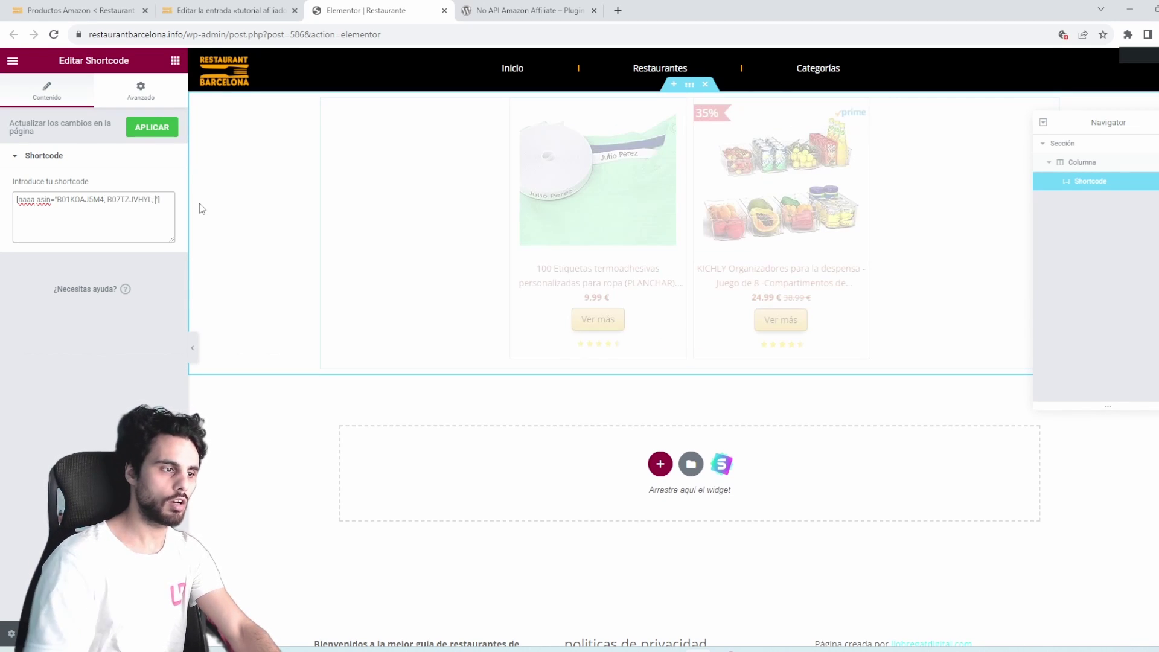
pyautogui.click(86, 8)
pyautogui.click(366, 11)
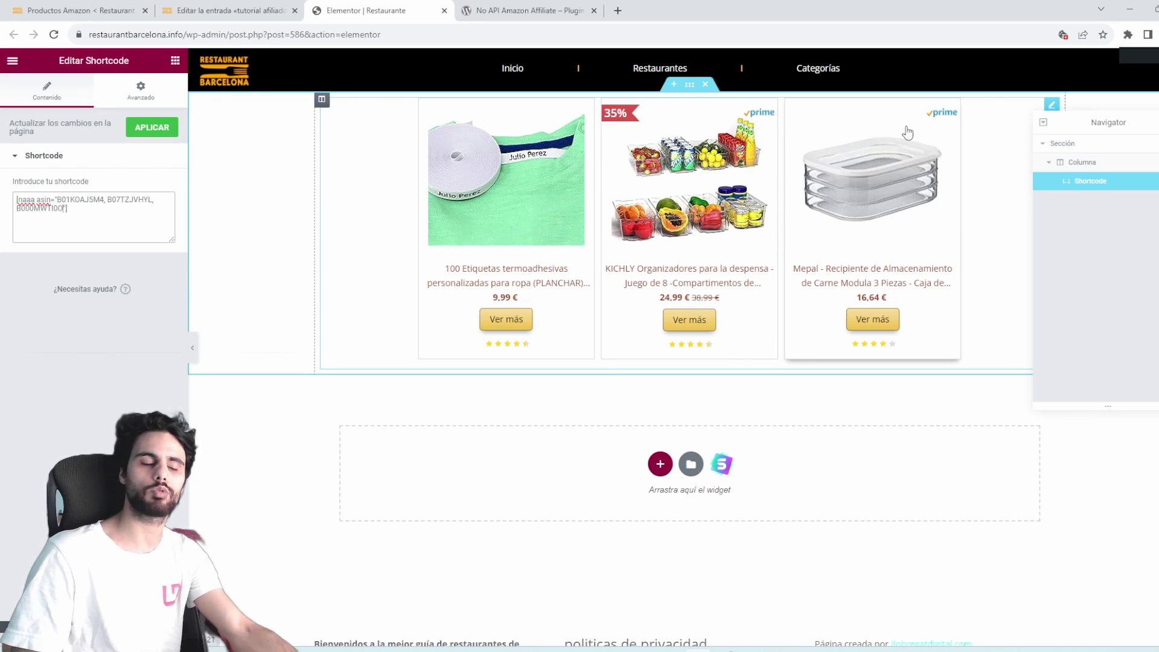
pyautogui.click(135, 131)
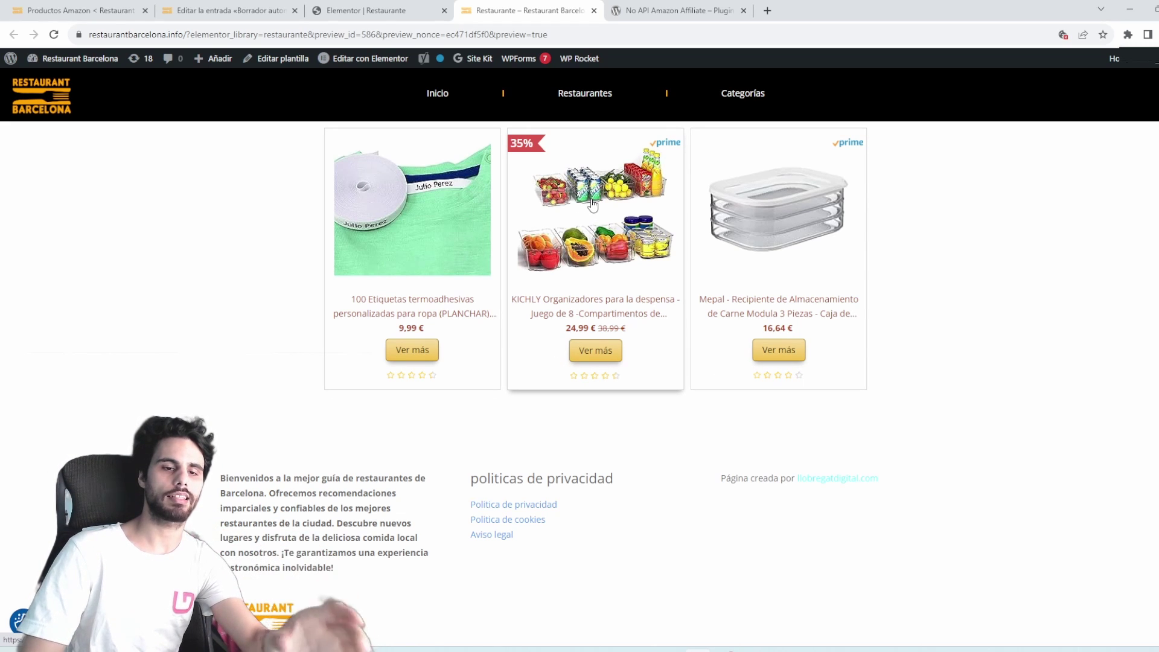
# Reload the template's preview and compare its product cards with the plugin's appearance settings for price, button, shadow and rating.
pyautogui.click(55, 36)
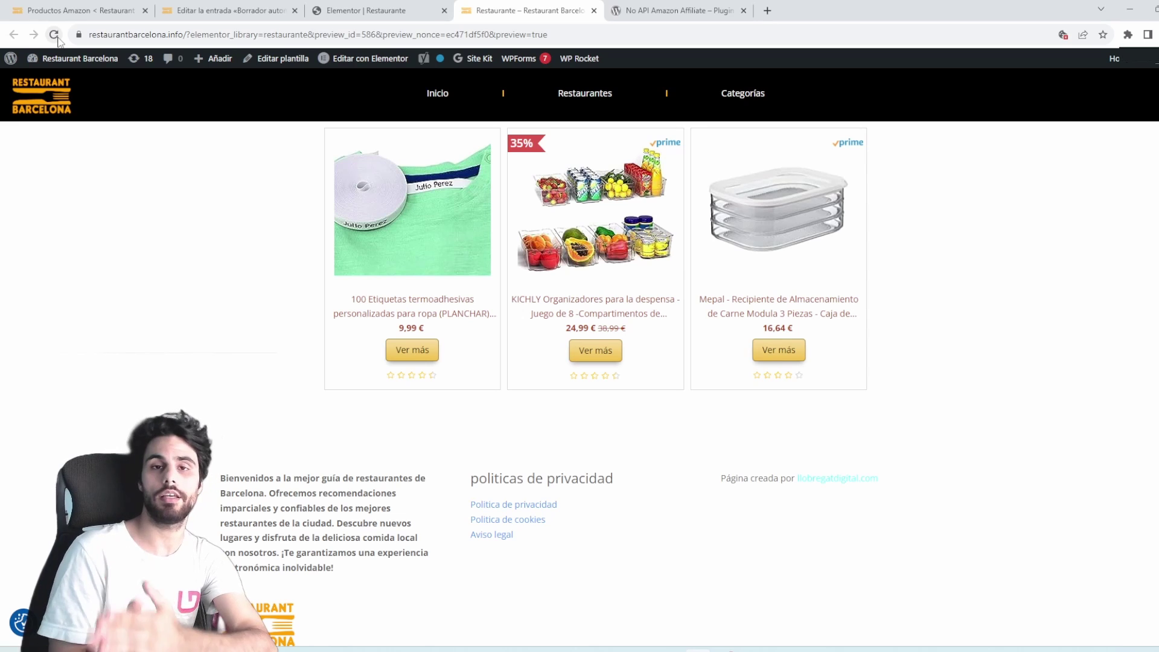
pyautogui.click(78, 10)
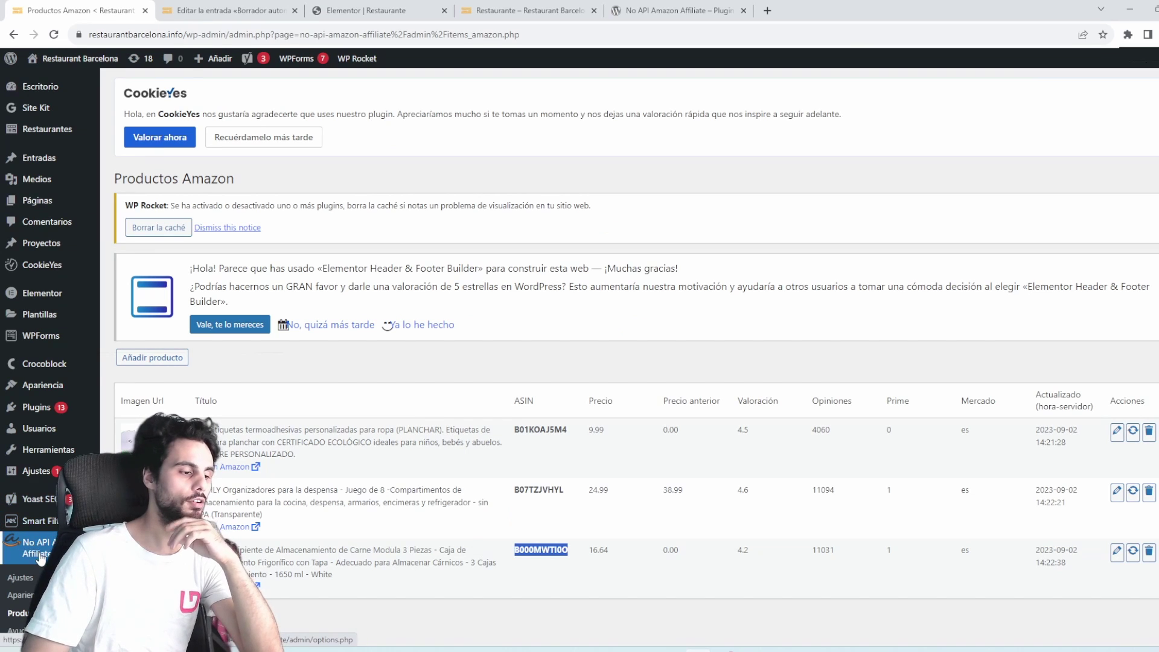
pyautogui.scroll(-1, 41, 559)
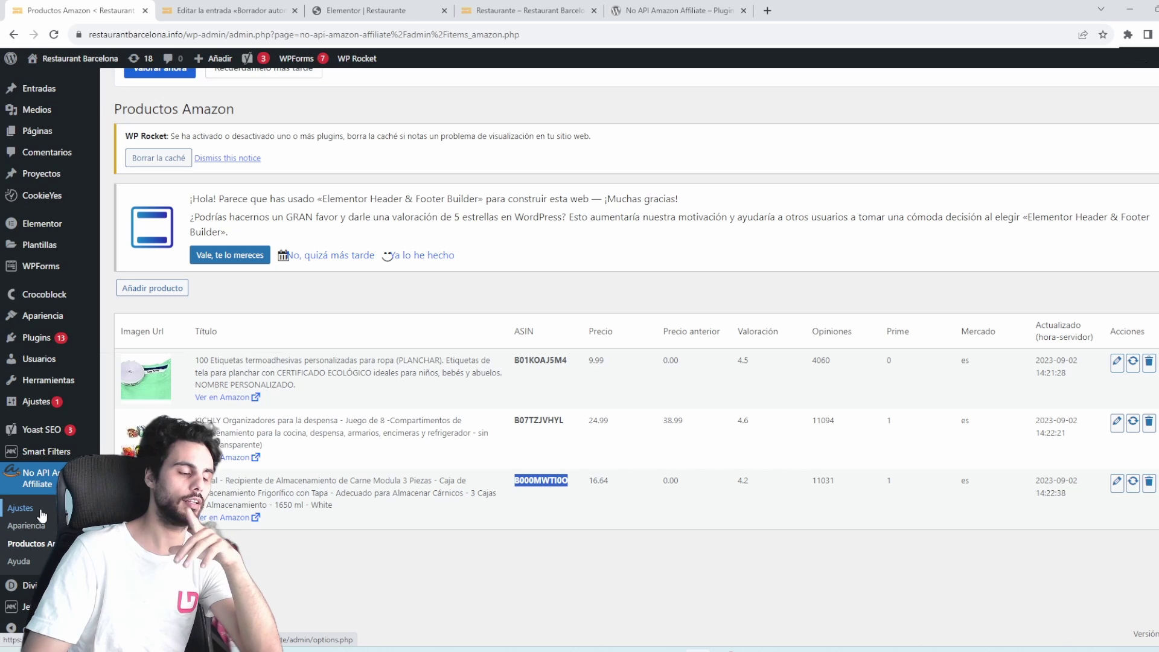
pyautogui.click(29, 528)
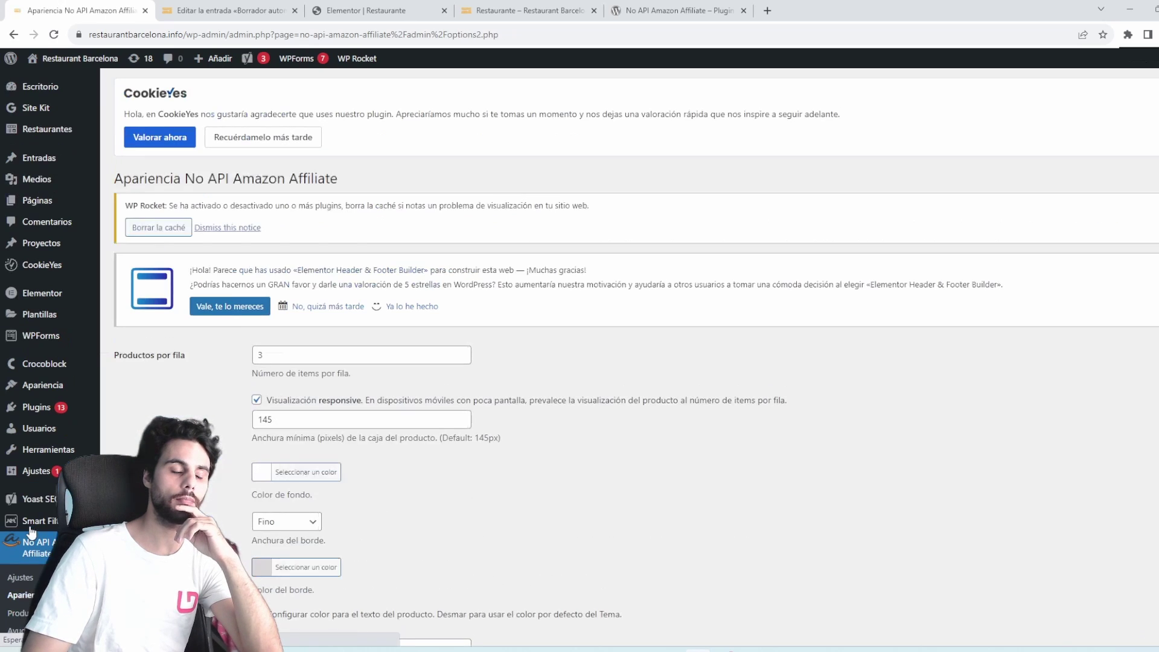
pyautogui.scroll(-8, 253, 385)
pyautogui.scroll(-5, 254, 393)
pyautogui.scroll(5, 266, 386)
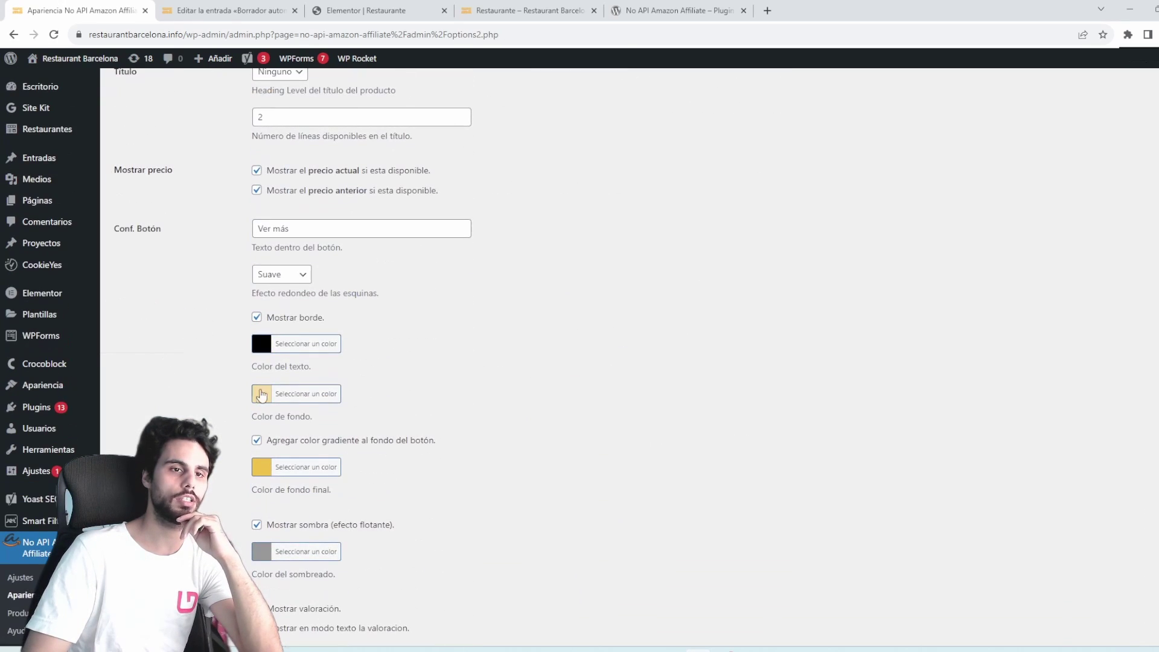
pyautogui.scroll(-2, 302, 374)
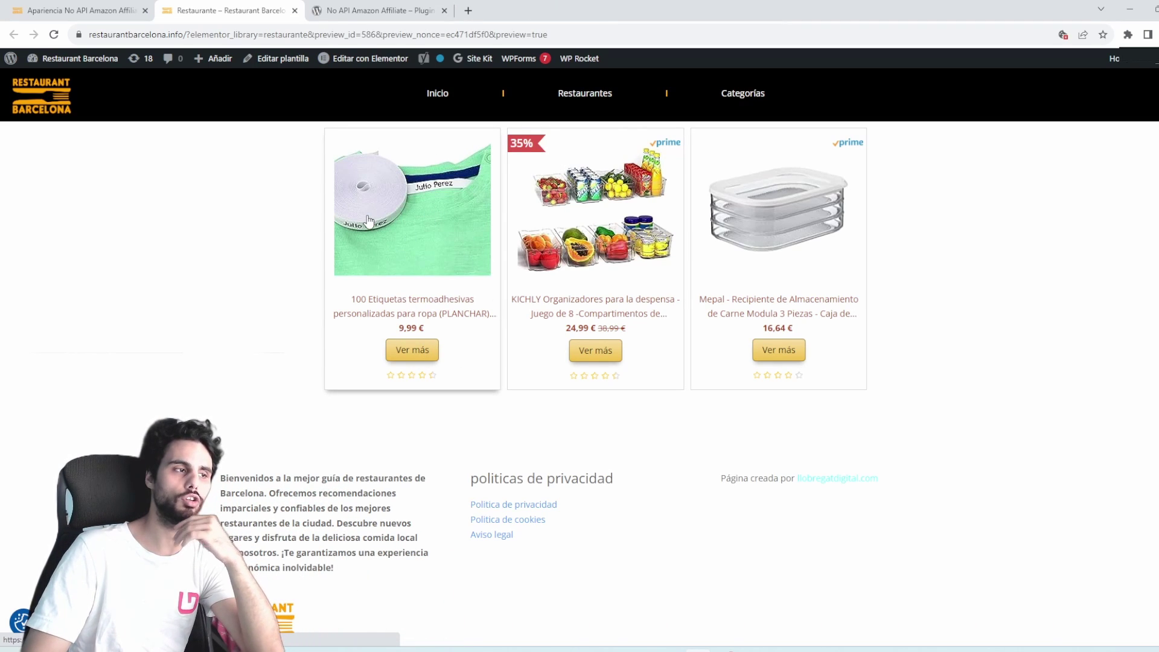
pyautogui.click(98, 3)
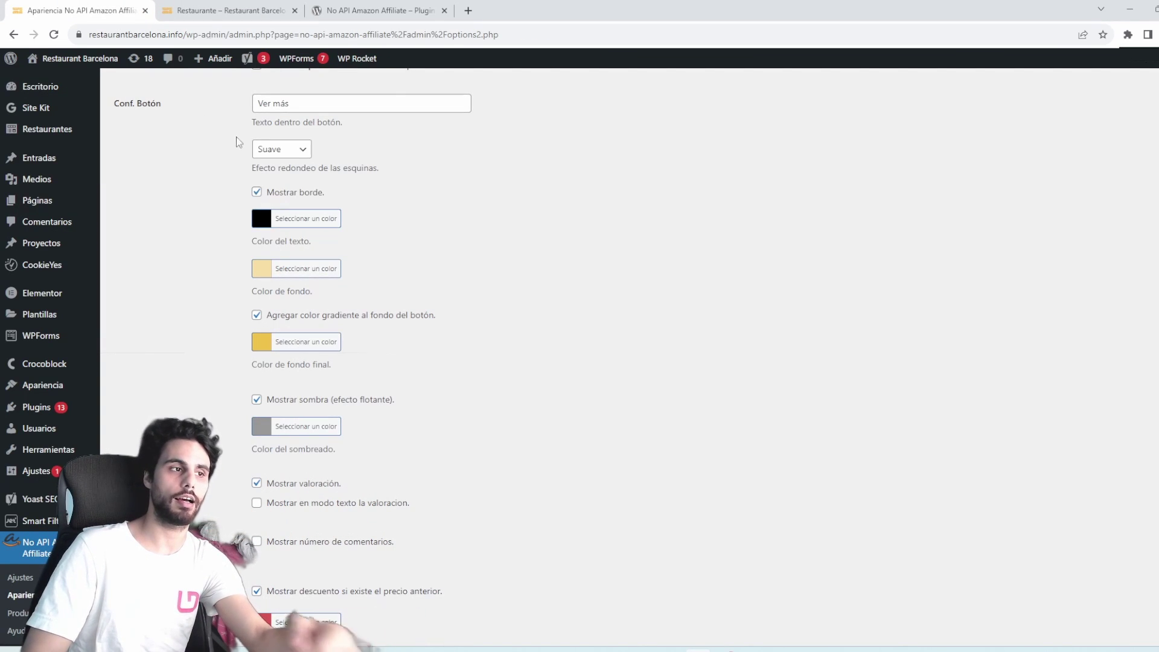
pyautogui.hotkey('ctrl', 'Tab')
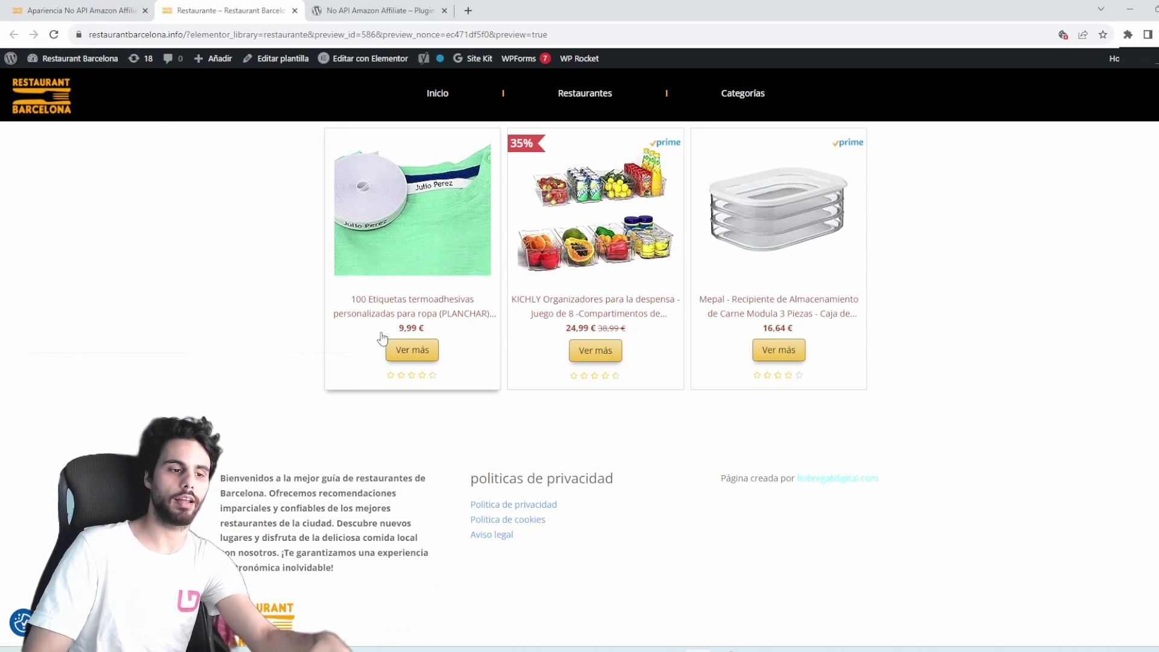
# Open the clothing labels product from its preview card and inspect the affiliate tag in the Amazon address.
pyautogui.click(411, 352)
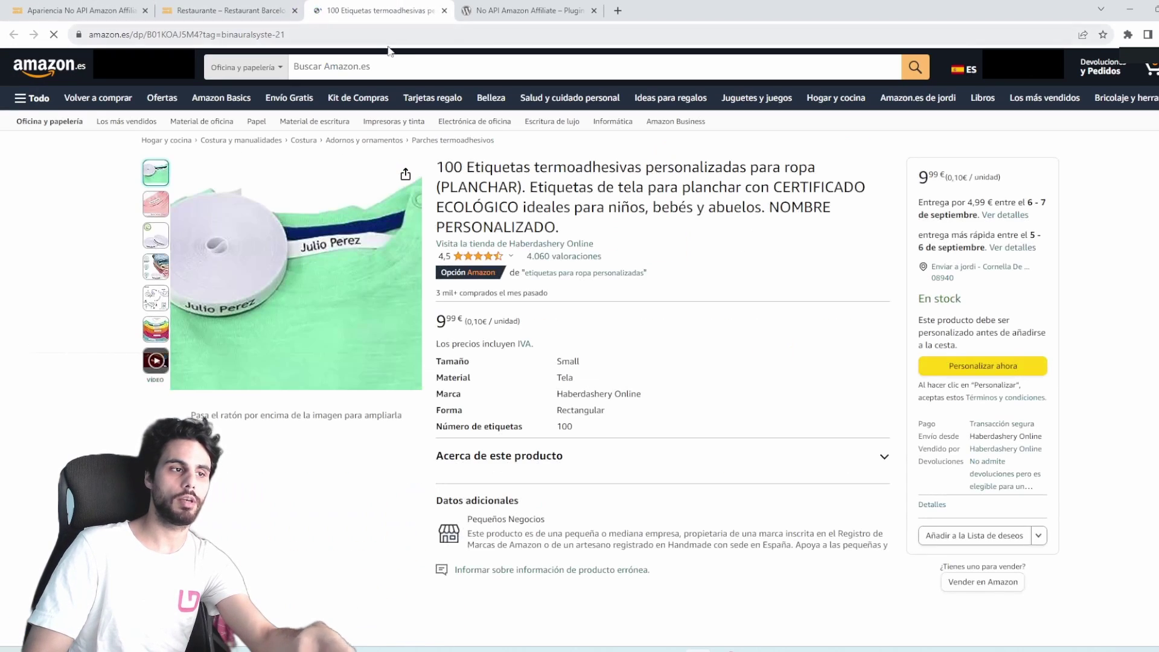
pyautogui.moveTo(224, 37); pyautogui.dragTo(237, 38)
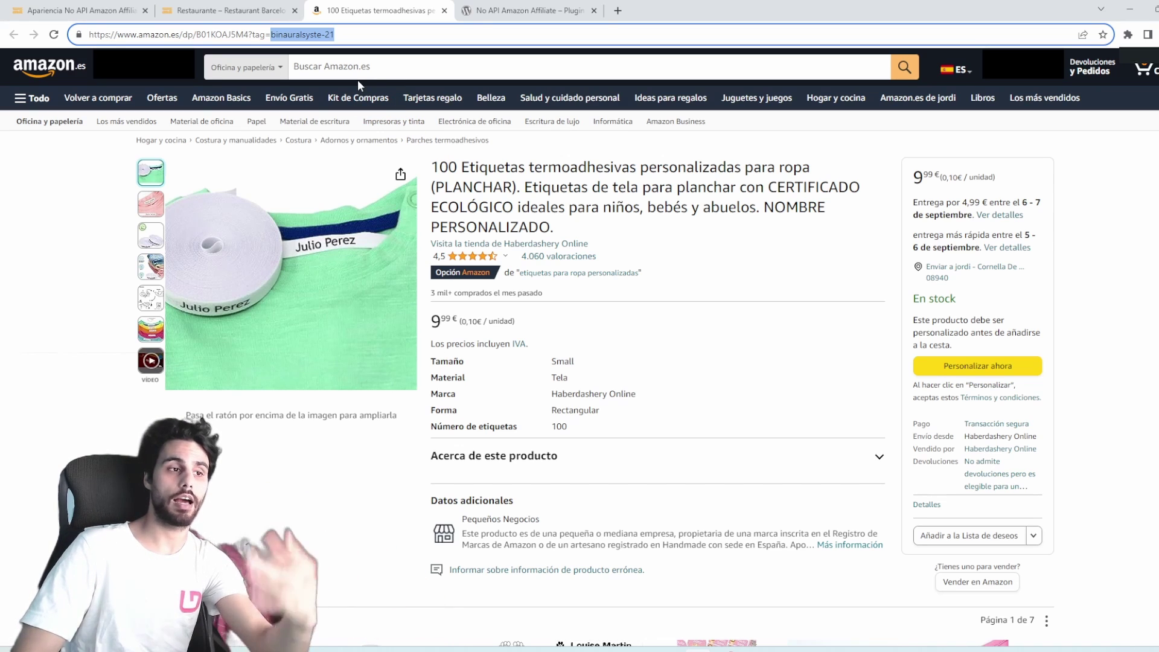
pyautogui.moveTo(271, 34); pyautogui.dragTo(359, 40)
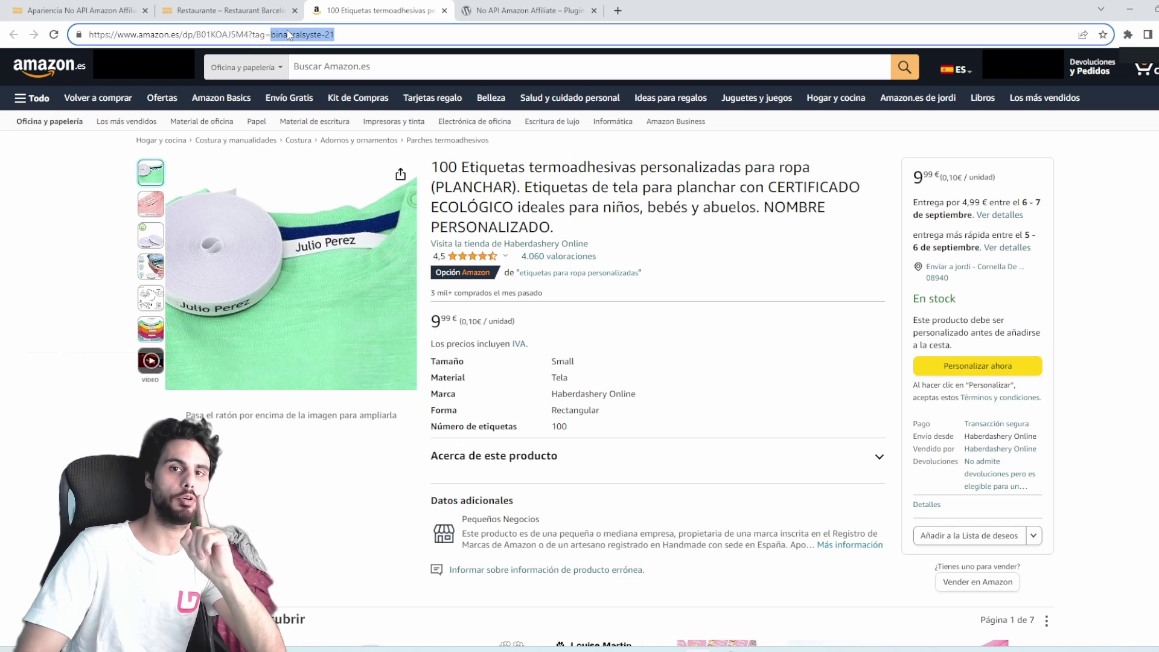
# Set the discount colour to blue #0257f4 in the plugin's appearance settings, save, and check the discount badge in the preview.
pyautogui.click(78, 10)
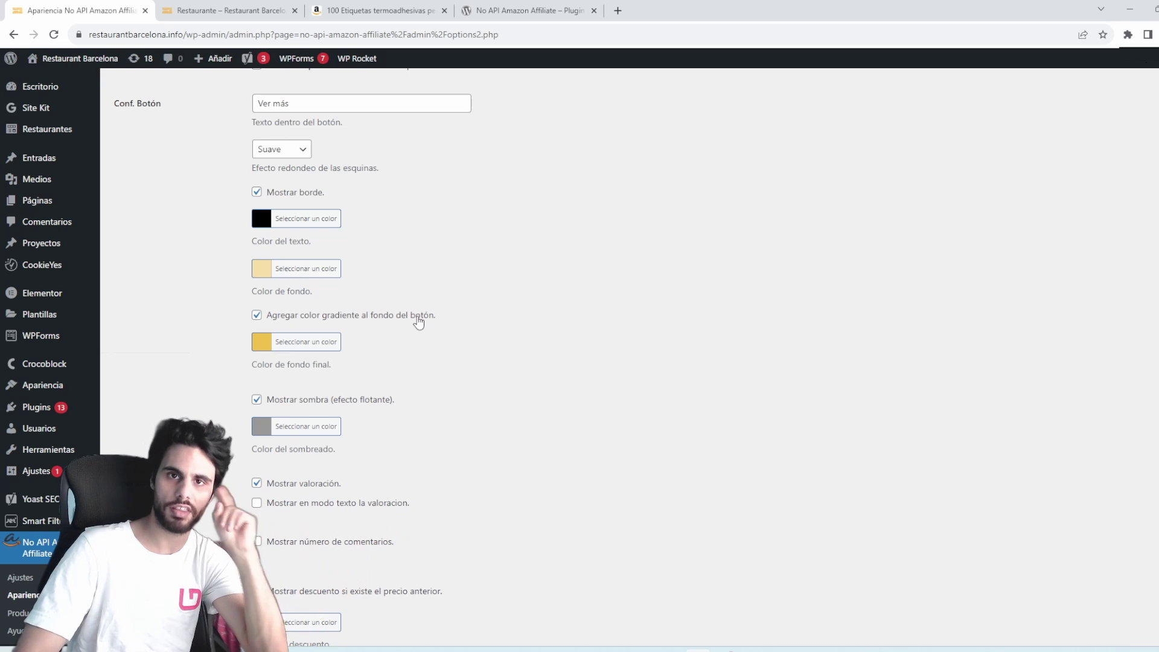
pyautogui.scroll(-1, 416, 302)
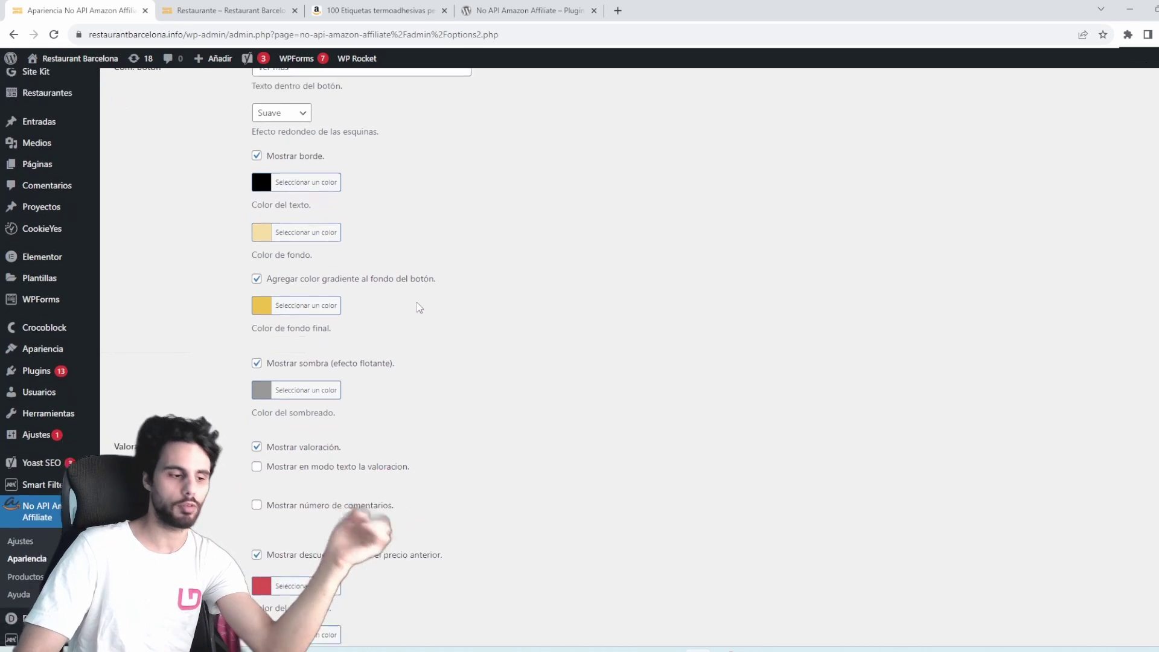
pyautogui.scroll(-3, 417, 302)
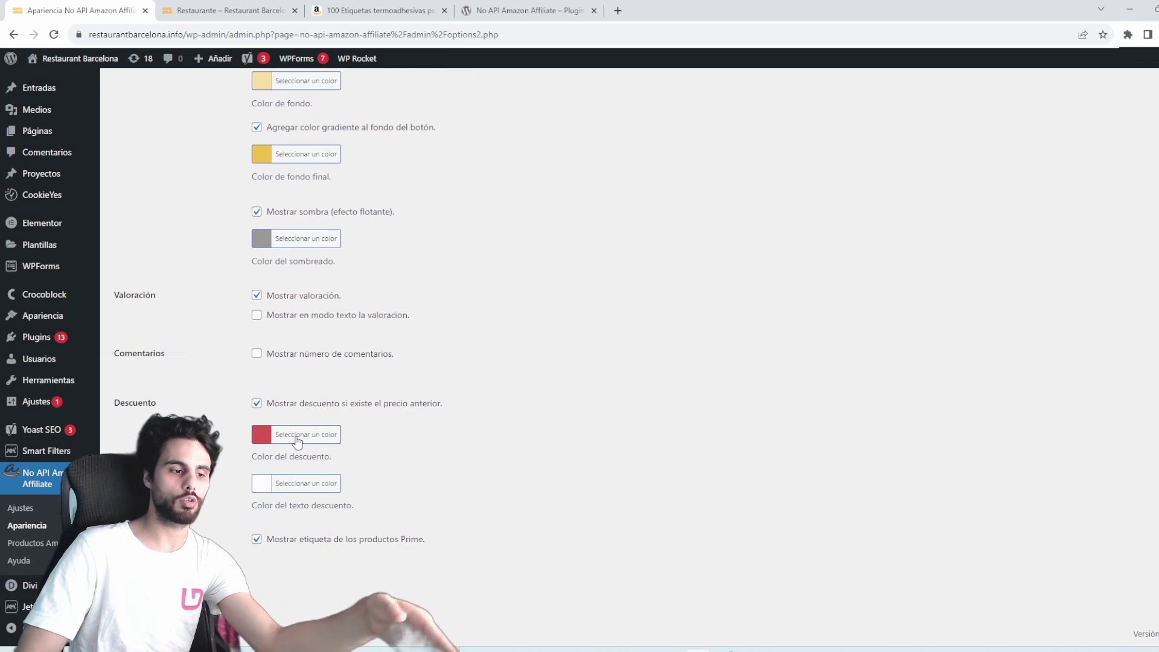
pyautogui.click(224, 10)
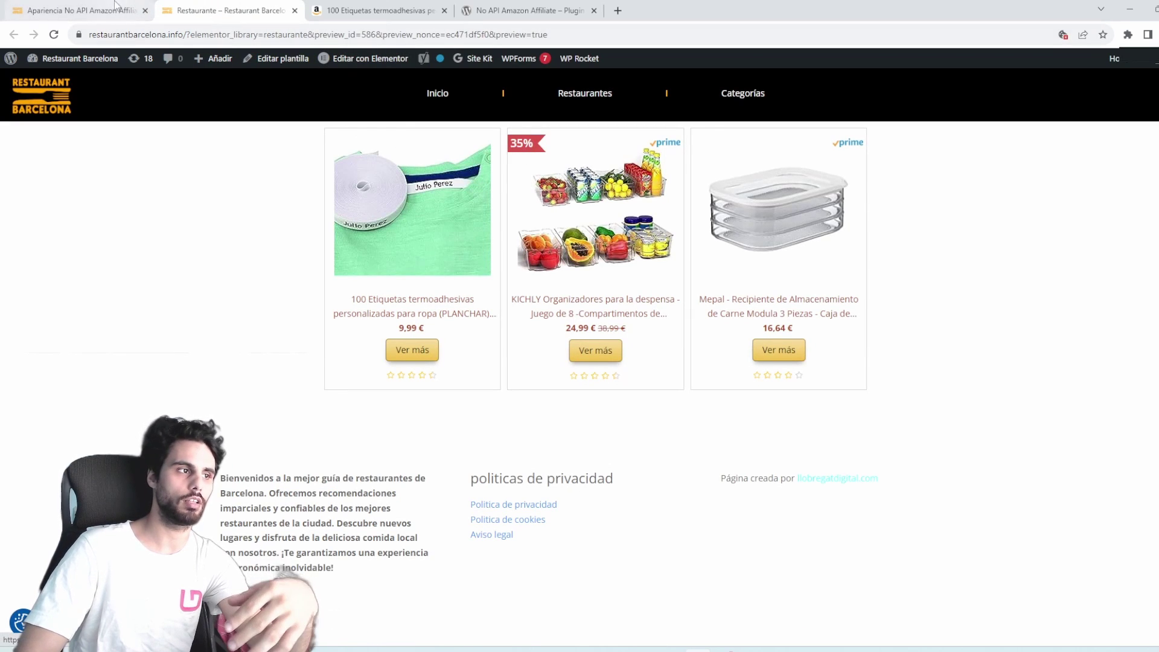
pyautogui.click(78, 10)
pyautogui.click(288, 435)
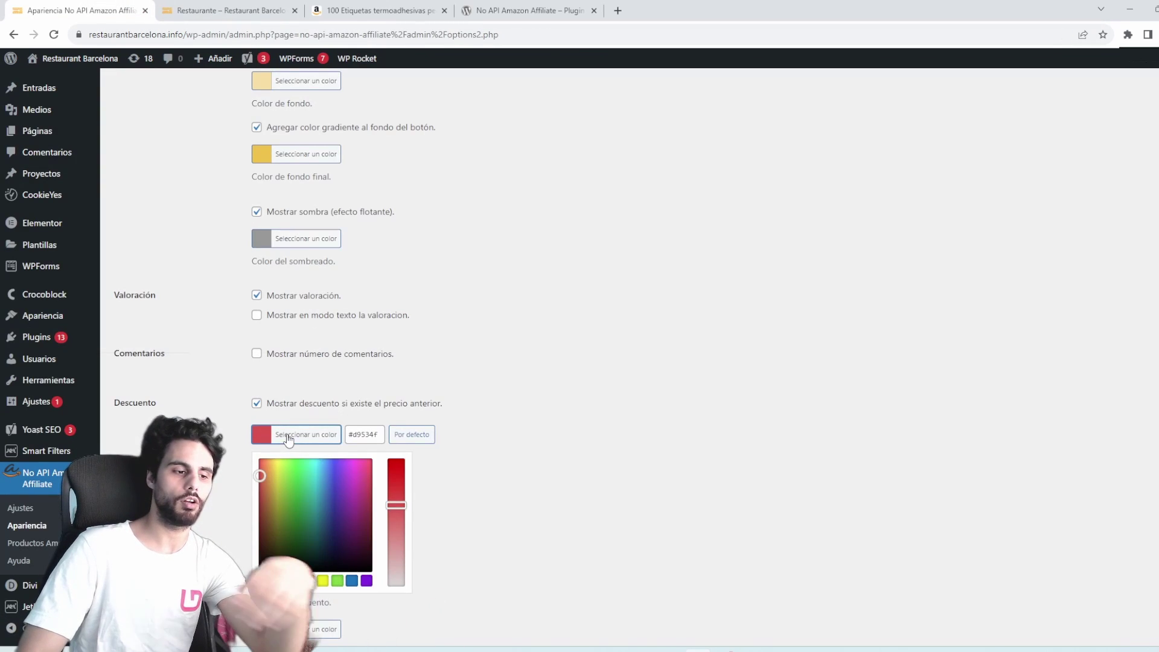
pyautogui.click(328, 463)
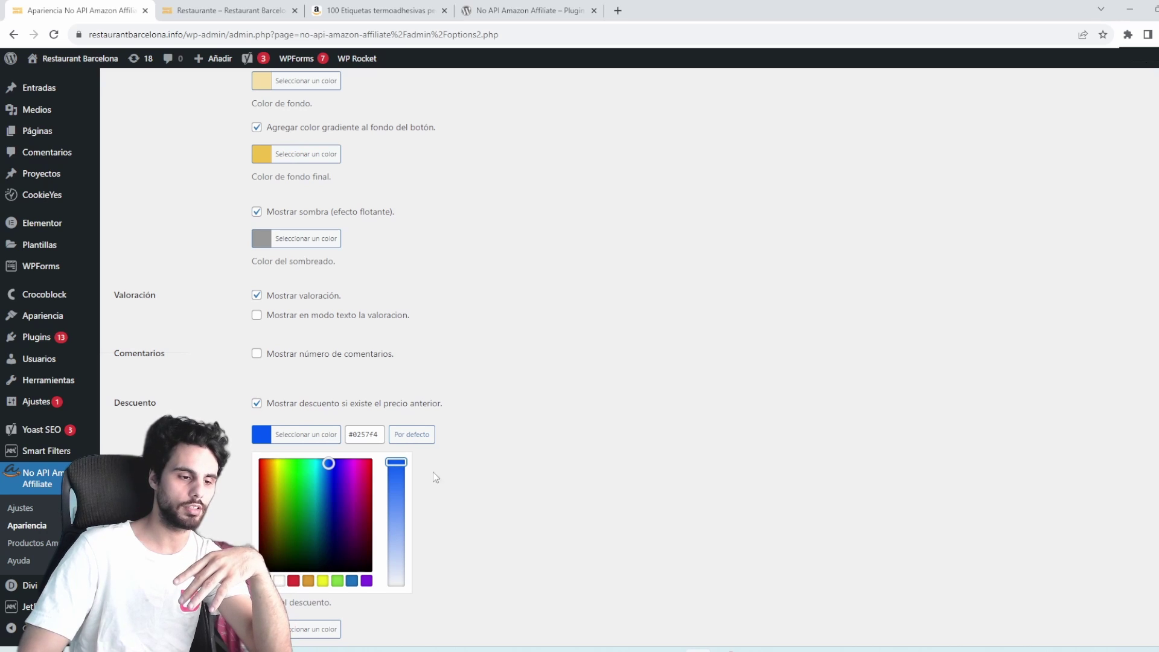
pyautogui.scroll(-2, 473, 442)
pyautogui.scroll(2, 290, 362)
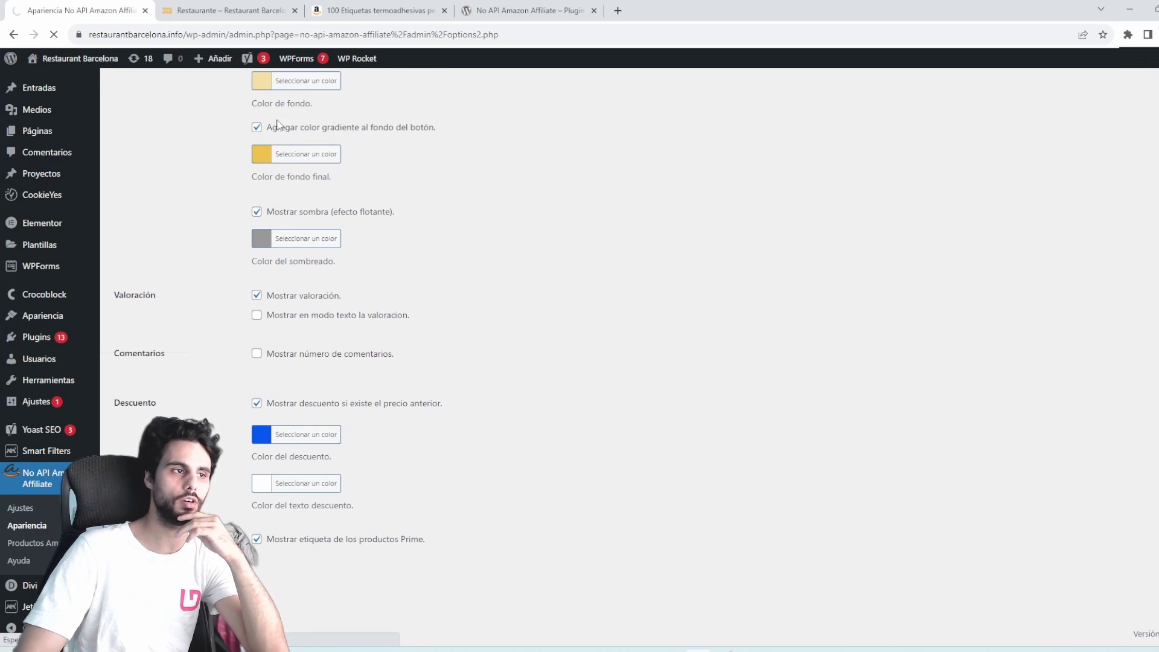
pyautogui.hotkey('ctrl', 'Tab')
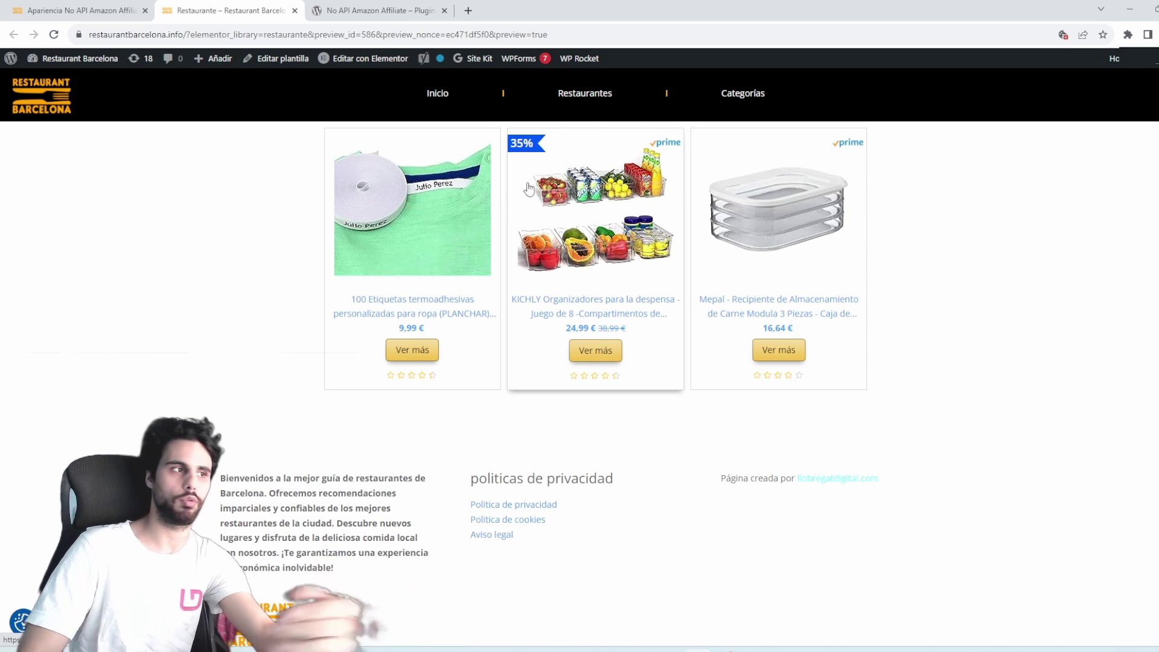
# Set the products per row to 2, save the appearance settings and check the card layout in the preview.
pyautogui.hotkey('ctrl', 'shift', 'Tab')
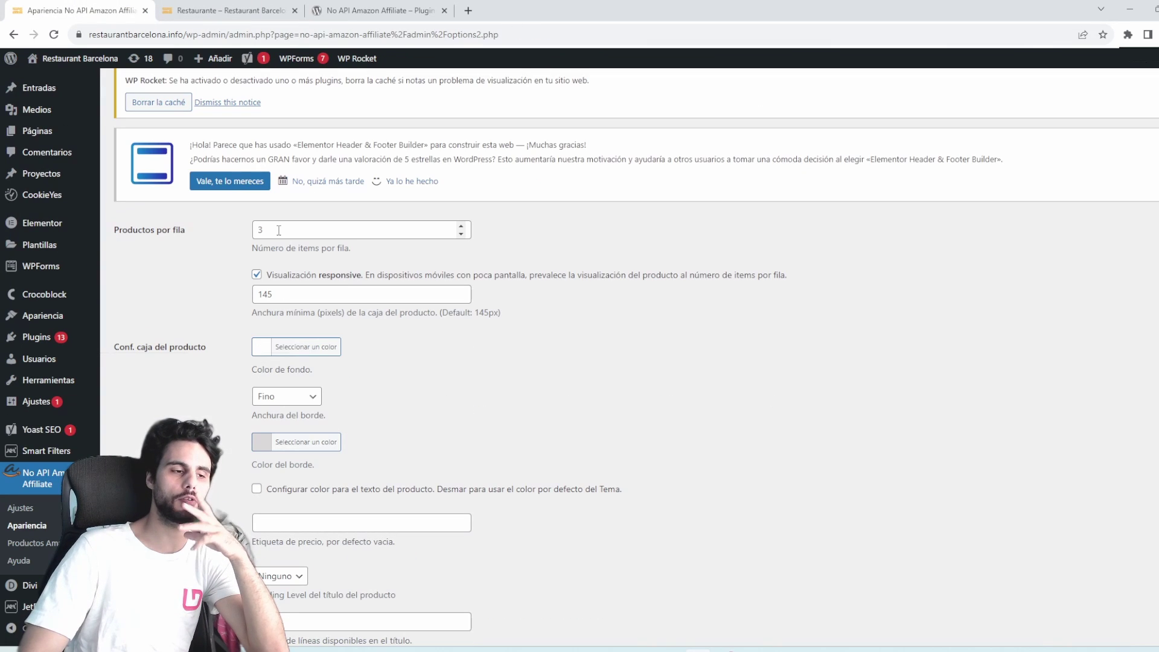
pyautogui.moveTo(279, 230); pyautogui.dragTo(212, 232)
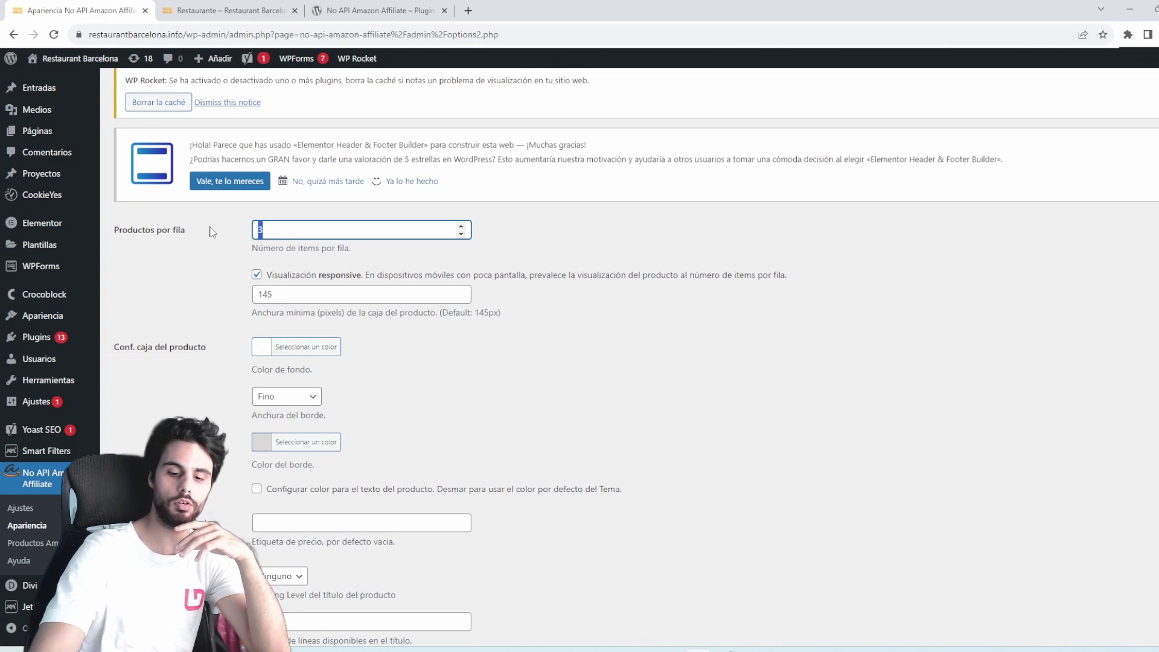
pyautogui.write('2')
pyautogui.press('Return')
pyautogui.scroll(-15, 252, 382)
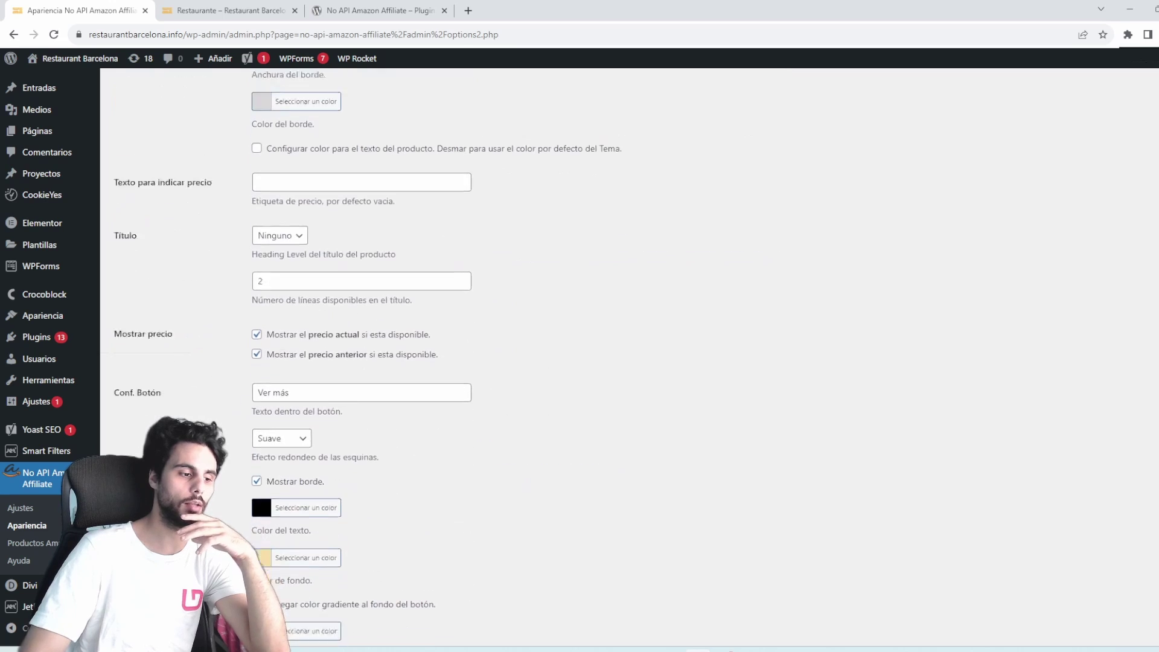
pyautogui.hotkey('ctrl', 'Tab')
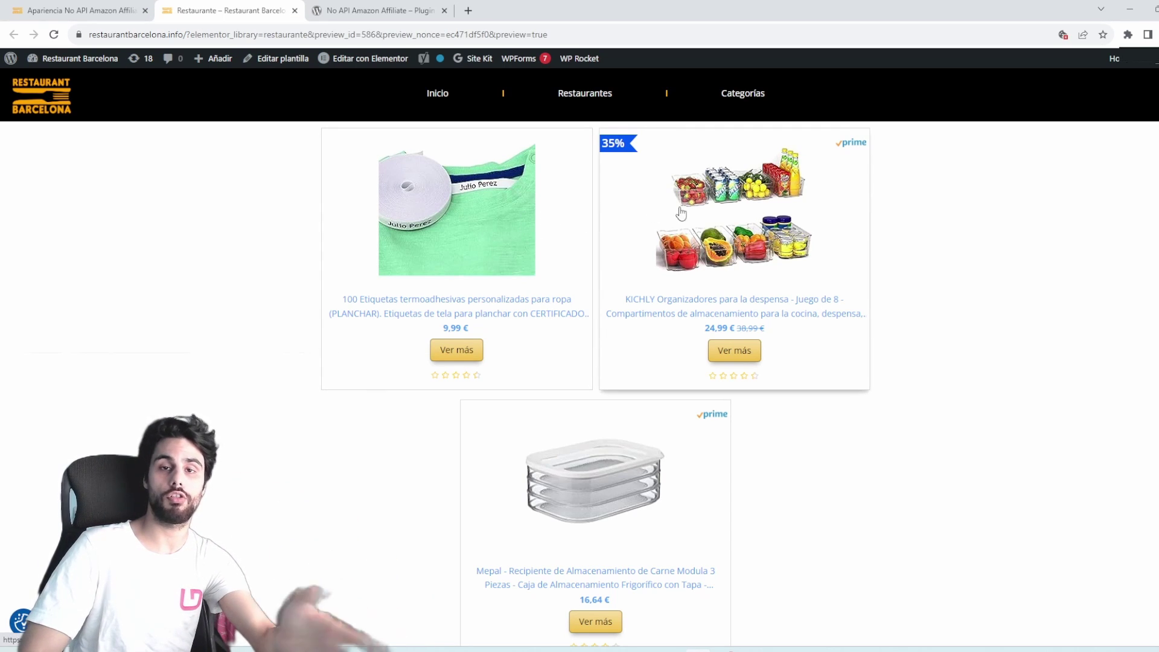
# Set the products per row to 3 and the product box's background colour to light grey #e8e8e8.
pyautogui.click(78, 10)
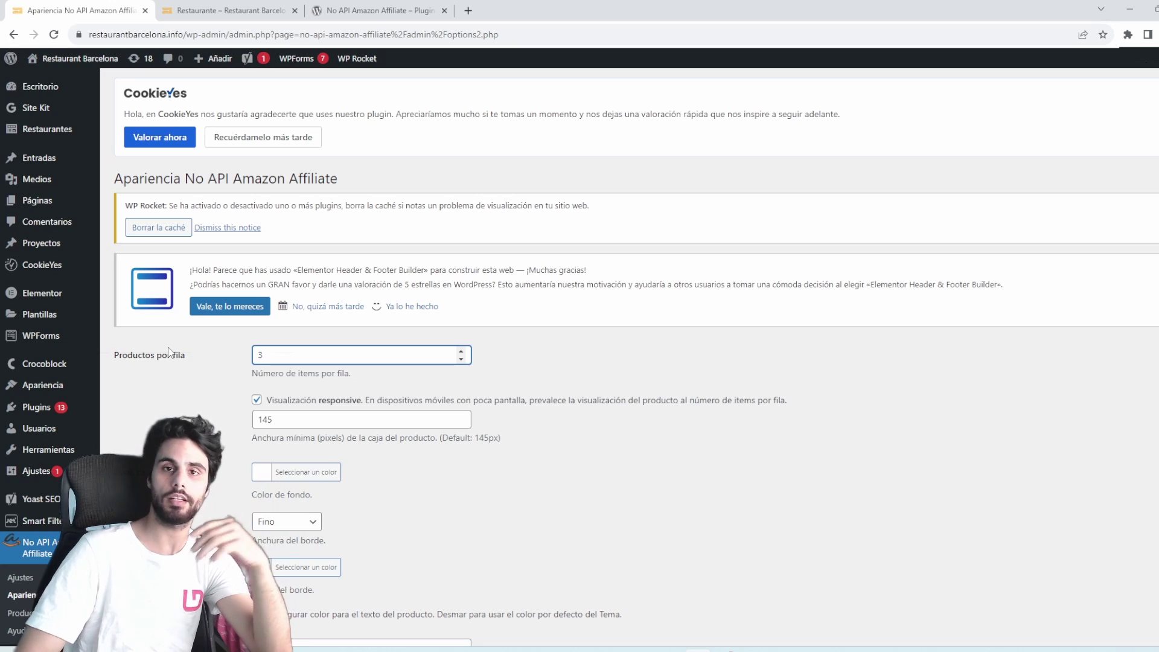
pyautogui.click(296, 419)
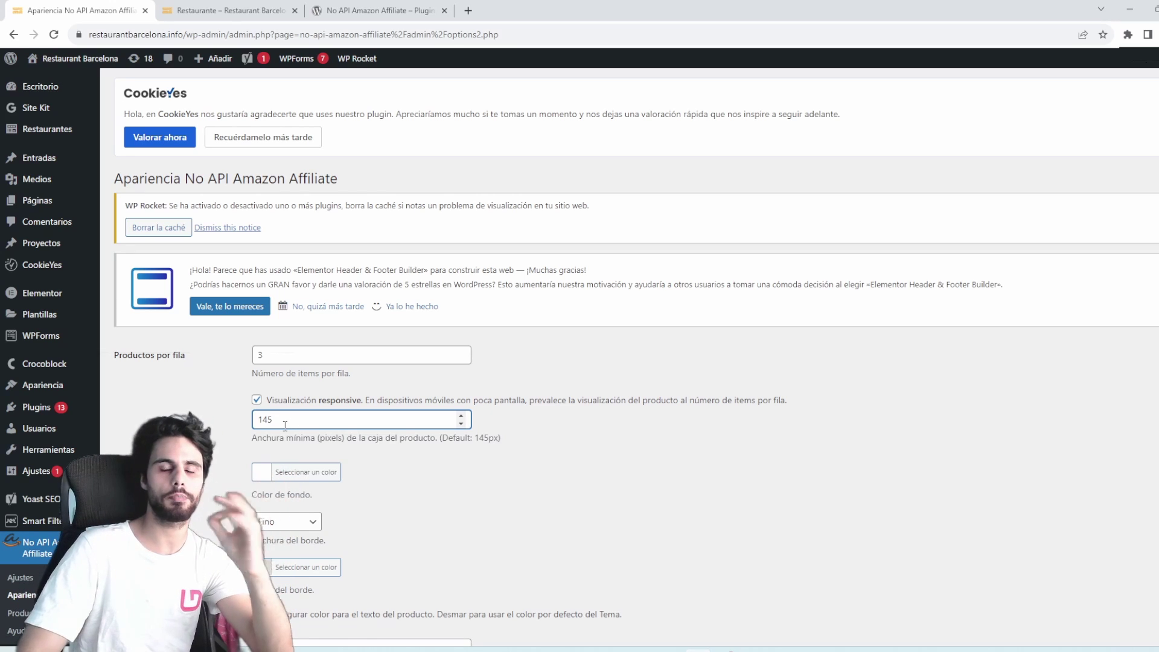
pyautogui.scroll(-2, 285, 425)
pyautogui.click(290, 347)
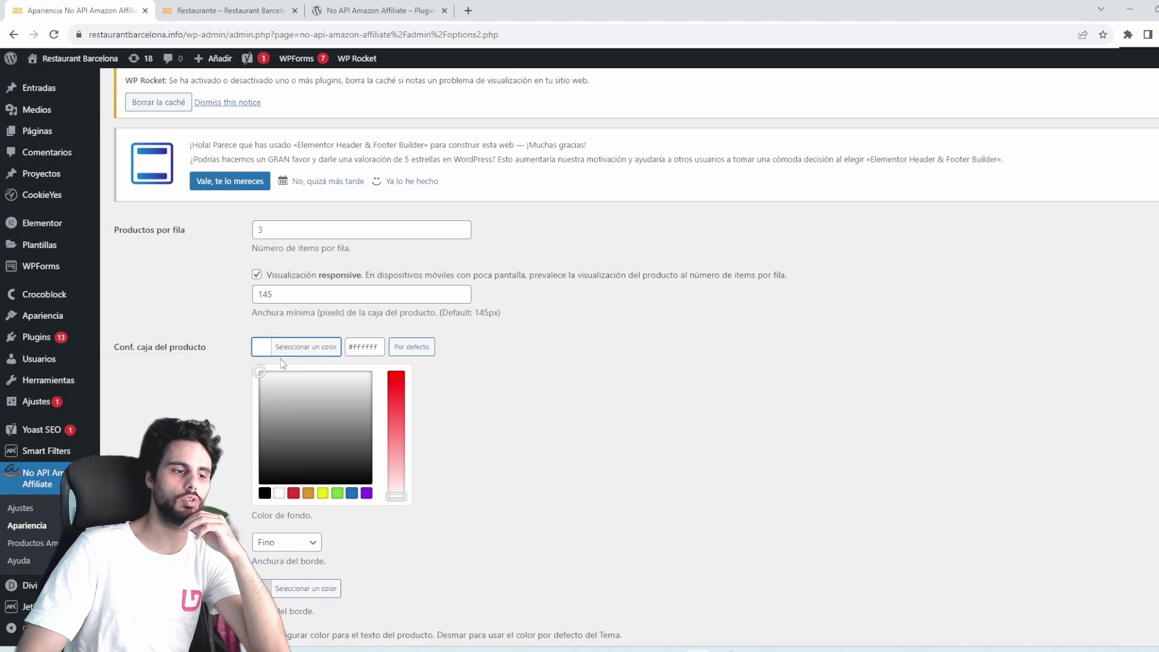
pyautogui.click(260, 382)
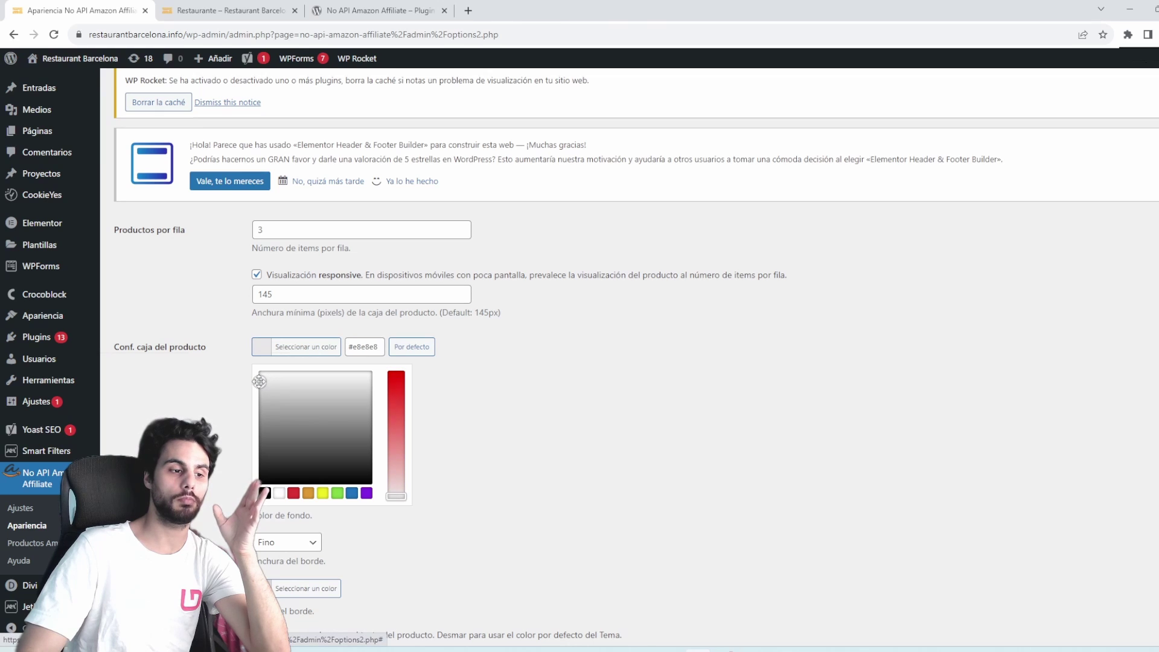
pyautogui.click(447, 393)
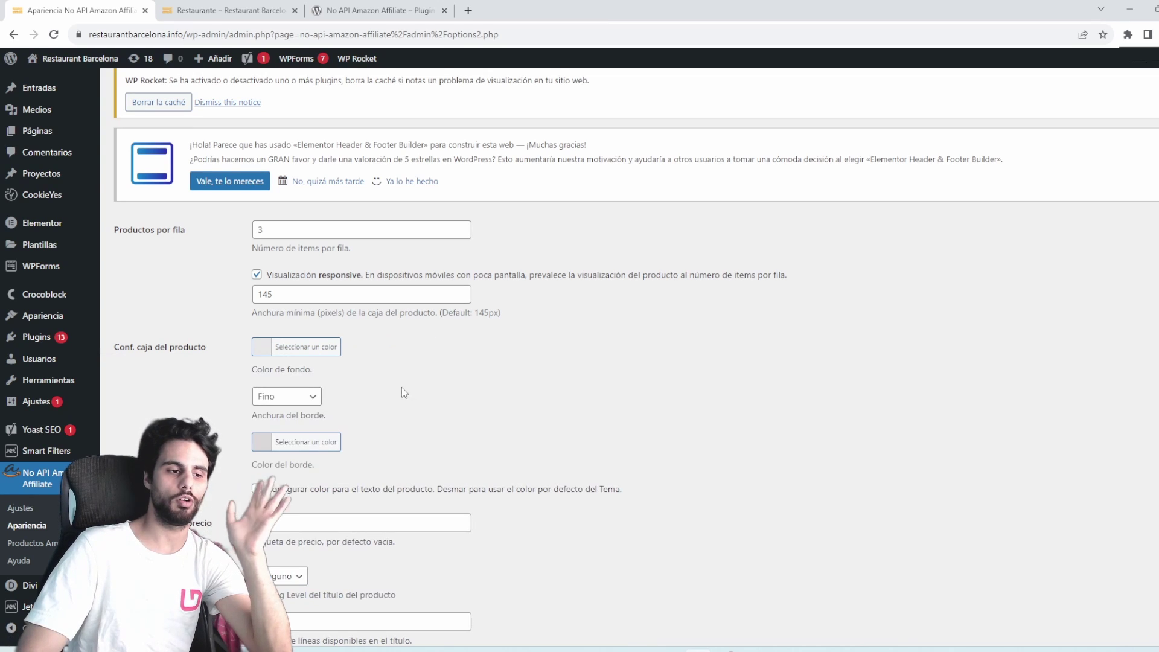
# Set the product box's border width to Ancho.
pyautogui.scroll(-1, 404, 392)
pyautogui.click(312, 335)
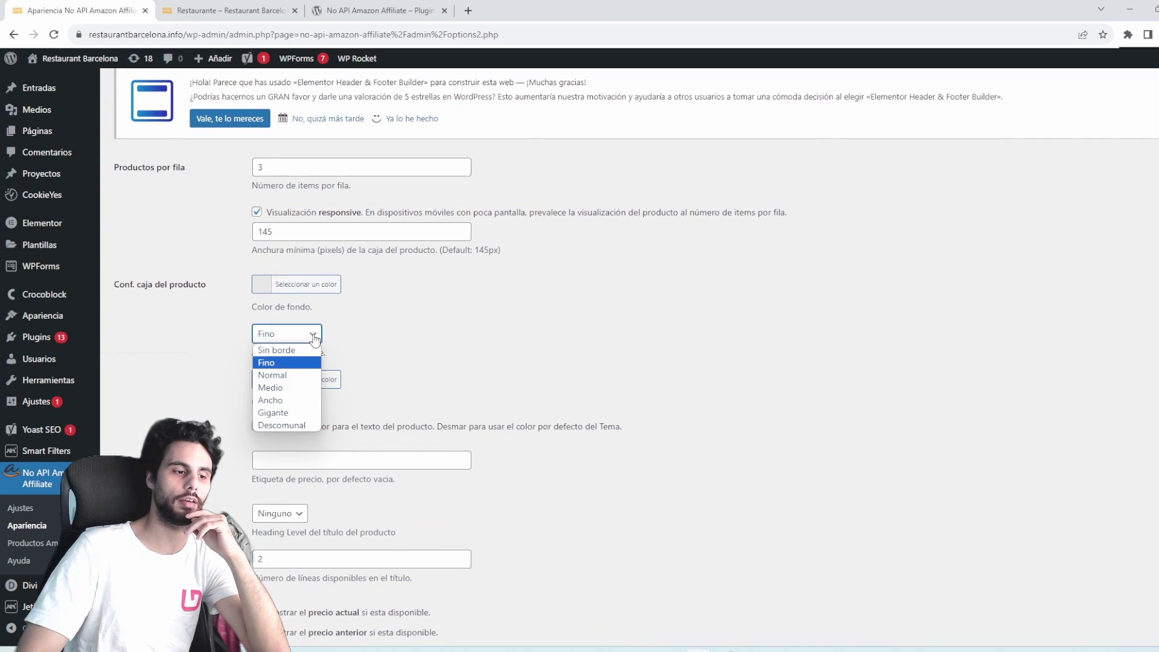
pyautogui.click(283, 401)
pyautogui.scroll(-2, 543, 349)
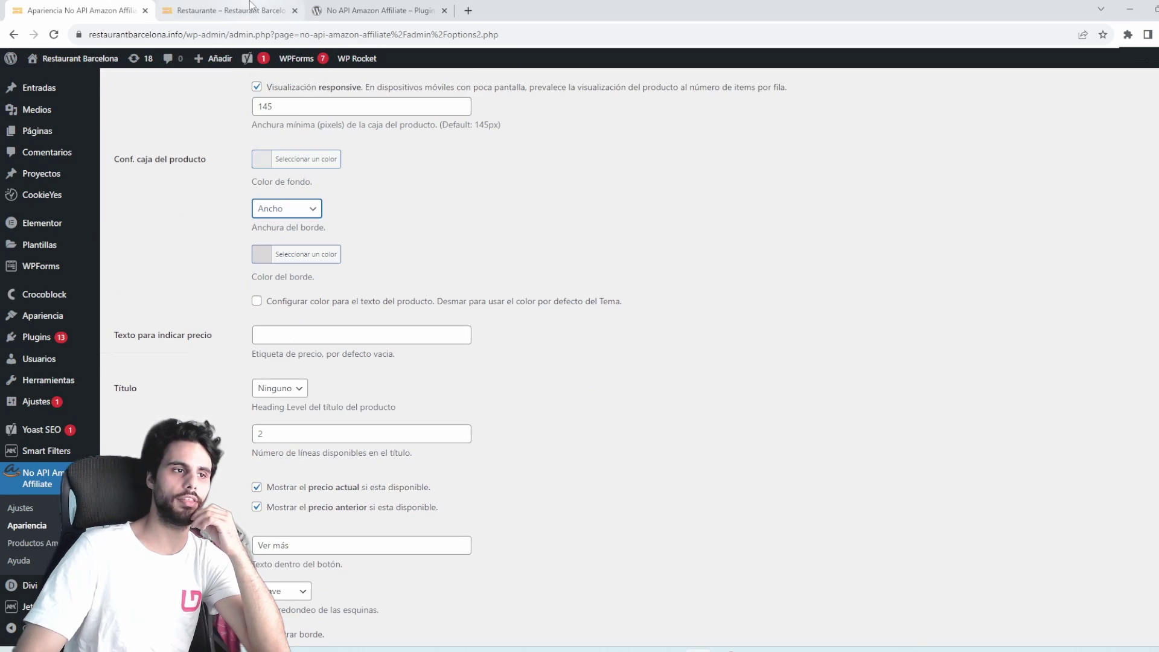
# Check where the price appears on the preview cards and set the price label text to "por tan solo".
pyautogui.click(229, 10)
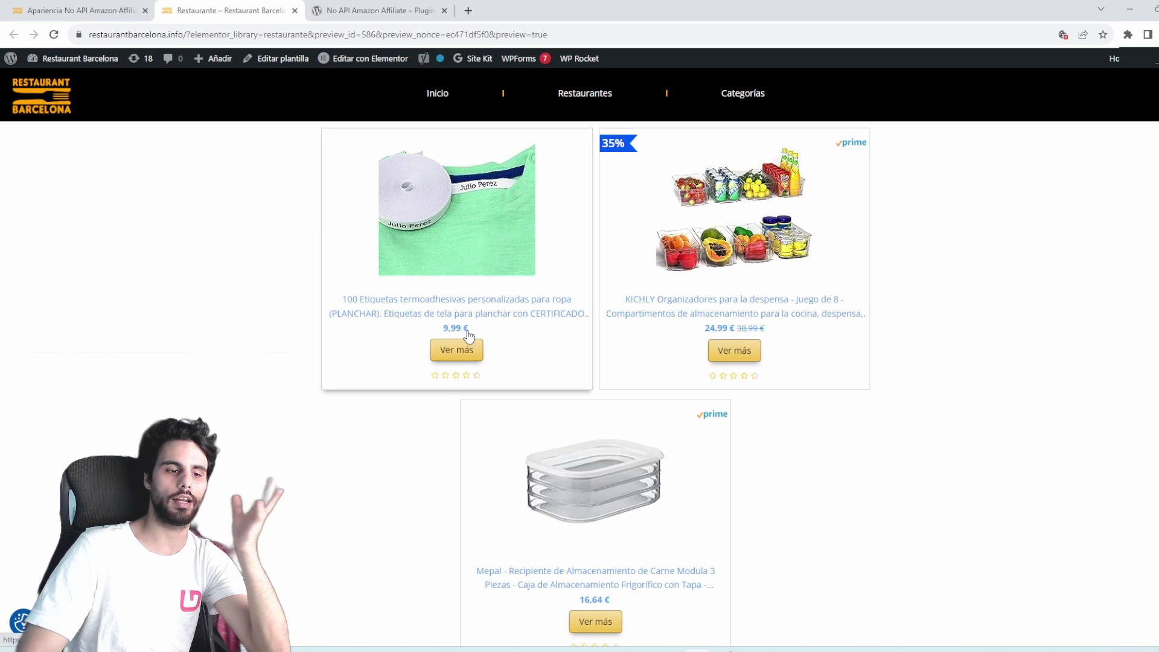
pyautogui.click(78, 11)
pyautogui.click(334, 336)
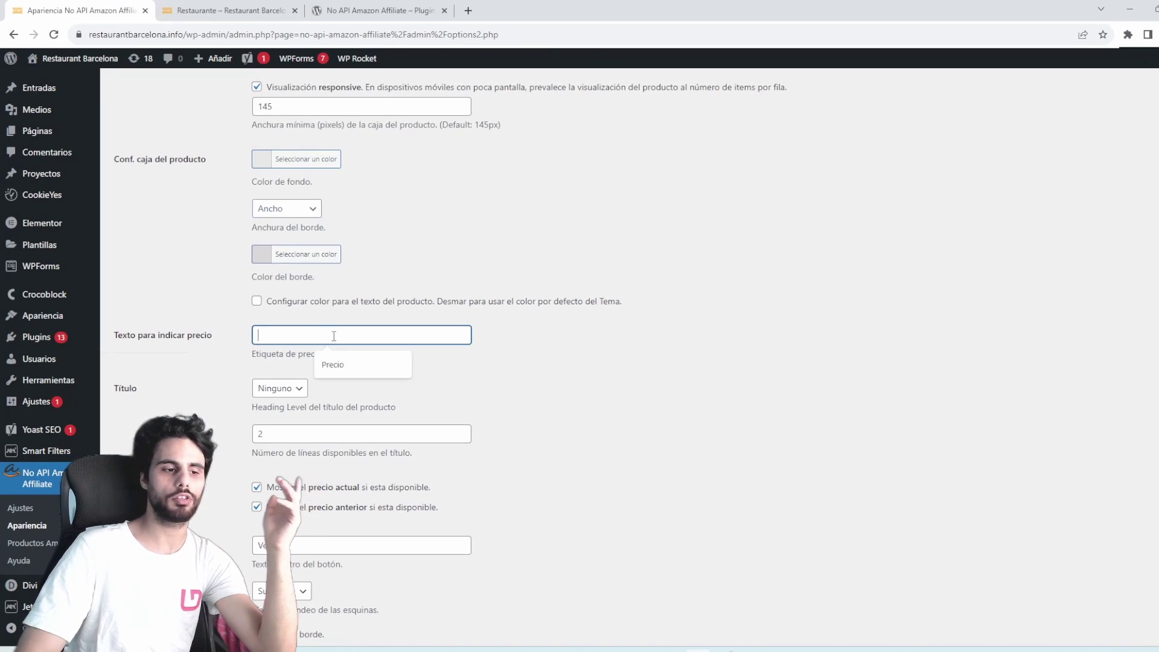
pyautogui.write('precio')
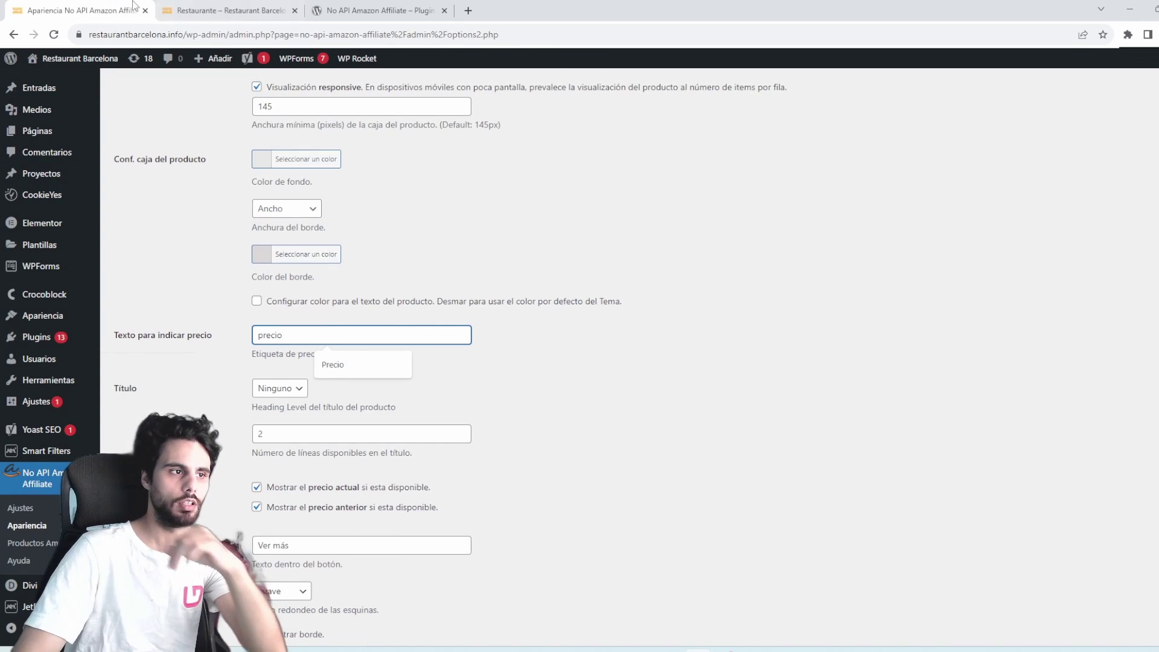
pyautogui.click(226, 11)
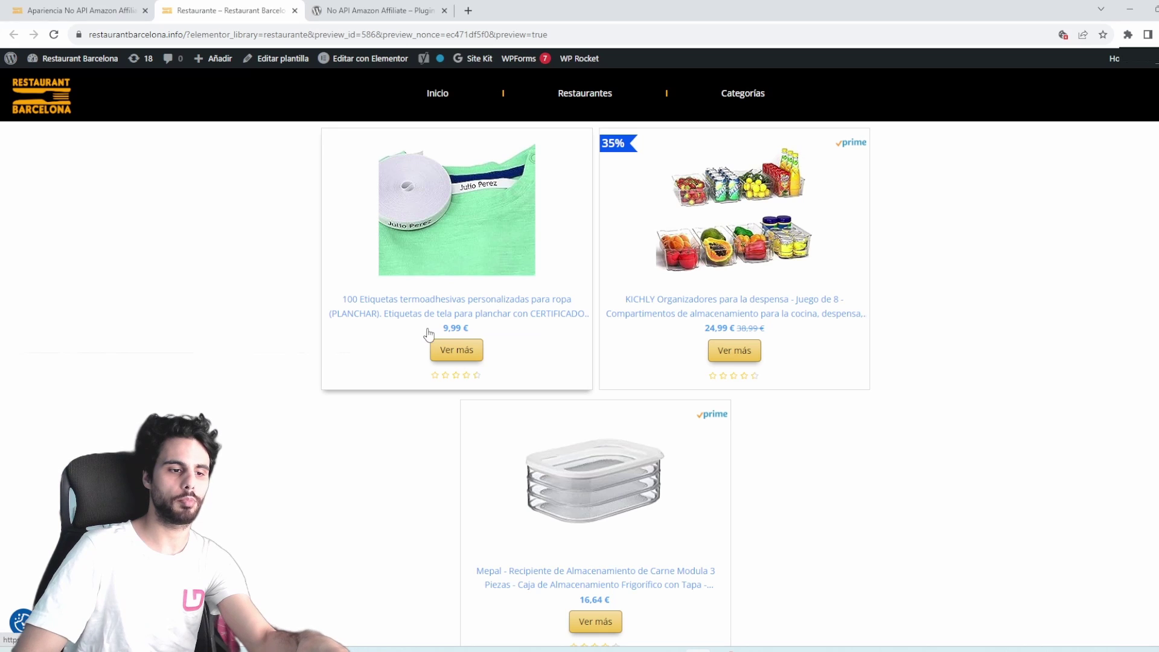
pyautogui.hotkey('ctrl', 'shift', 'Tab')
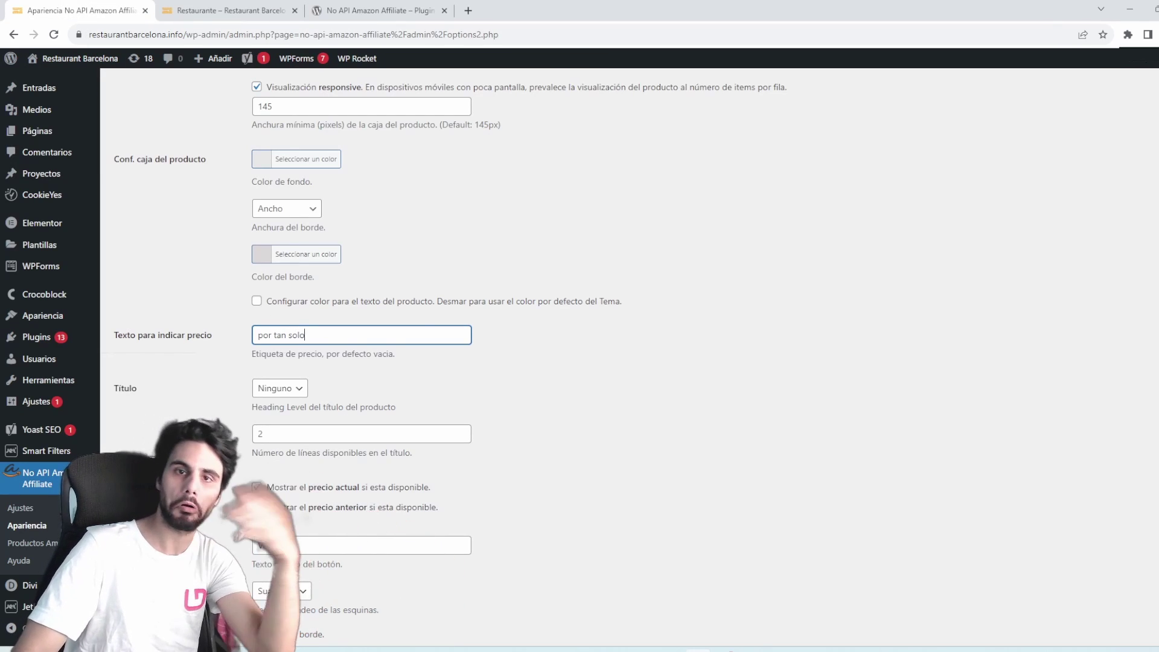
# Set the heading level of the product title to H2 and review the title and price options.
pyautogui.scroll(-4, 503, 575)
pyautogui.click(300, 141)
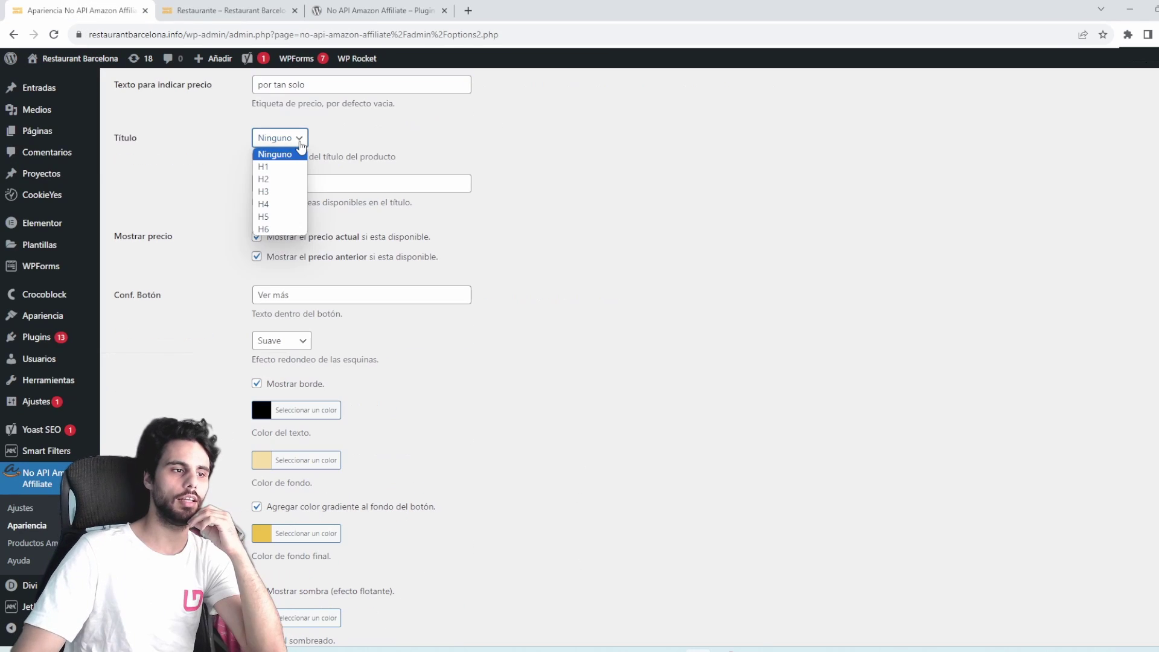
pyautogui.click(290, 181)
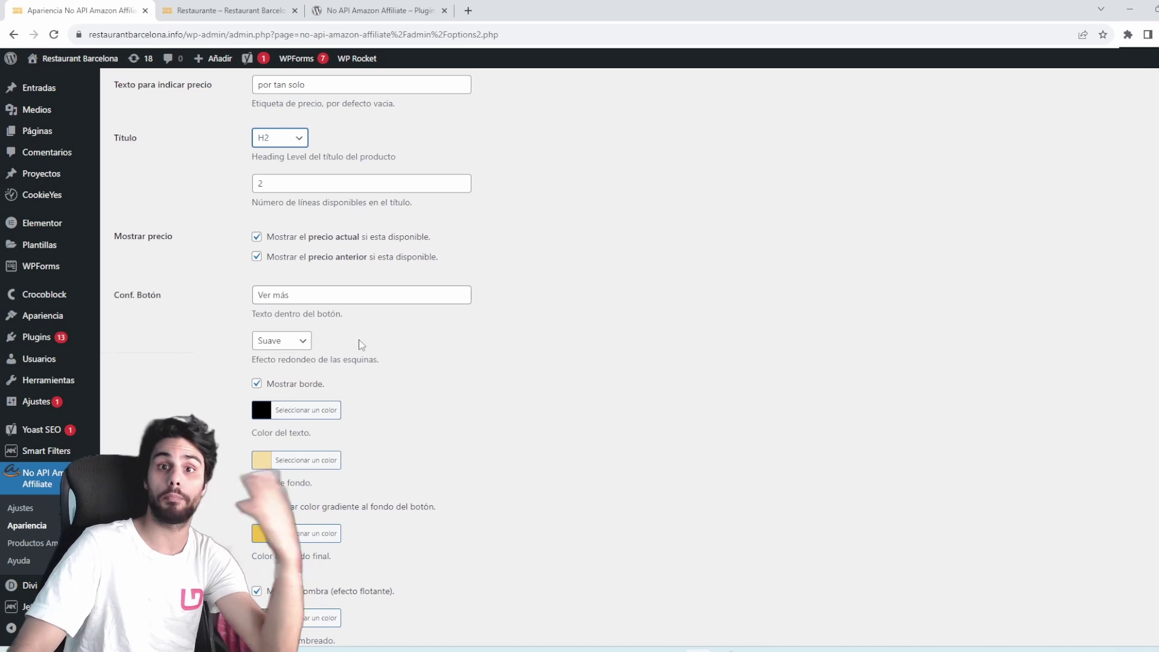
pyautogui.scroll(2, 312, 326)
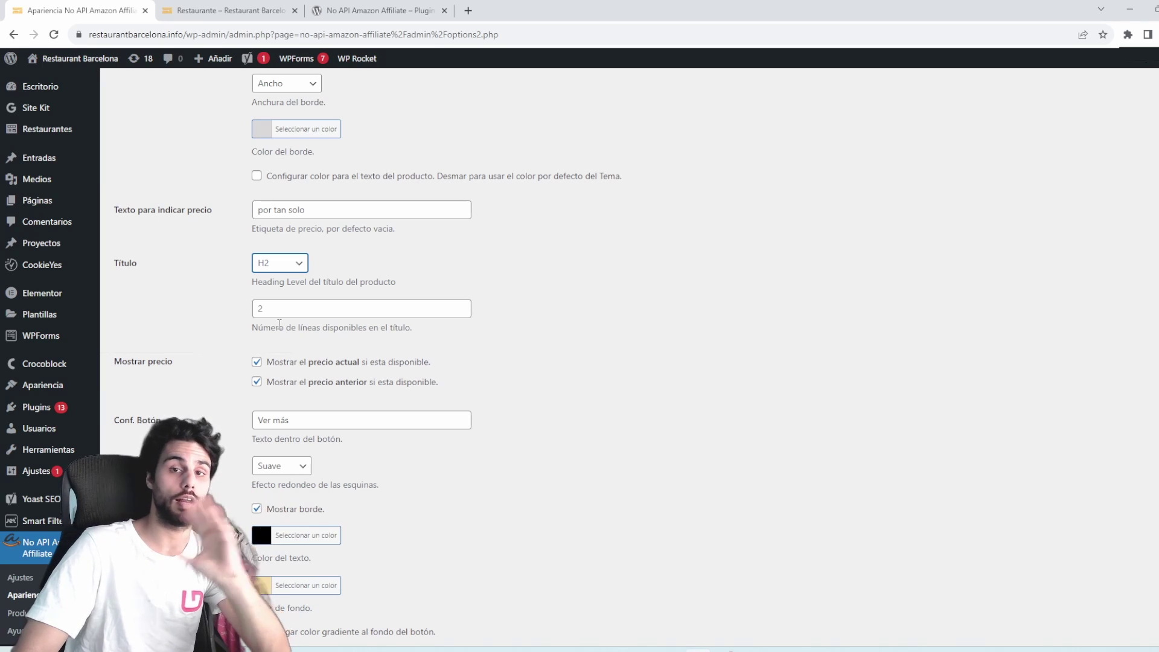
pyautogui.scroll(-2, 279, 324)
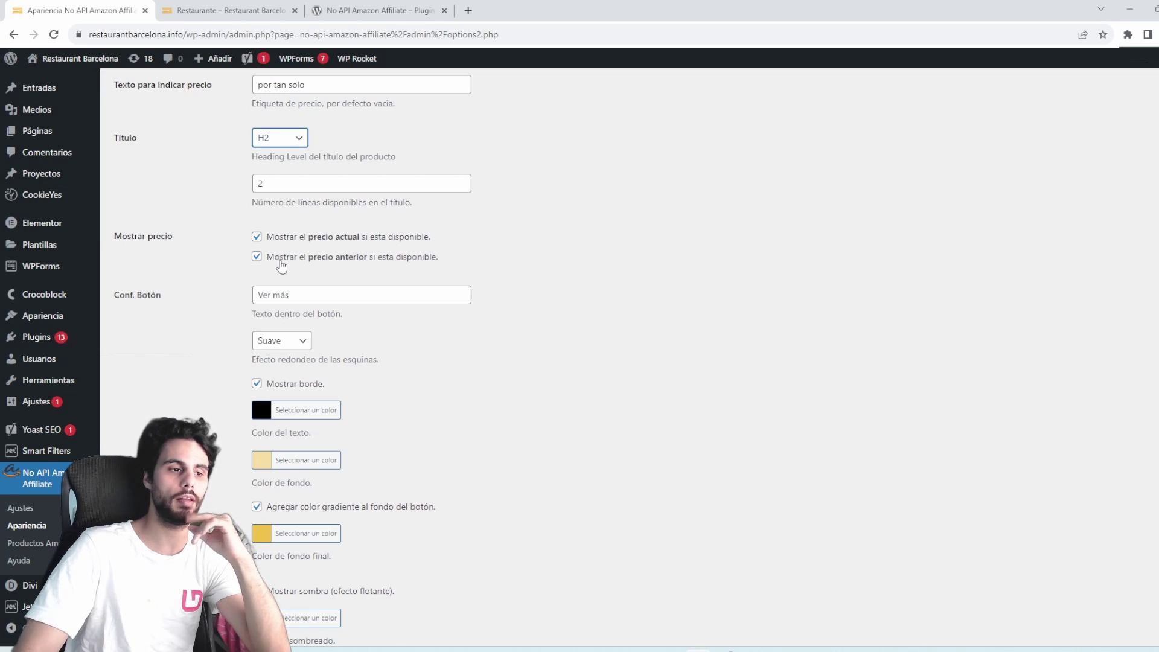
# Check the product button in the preview and change its text to "ver en amazon".
pyautogui.scroll(-2, 213, 176)
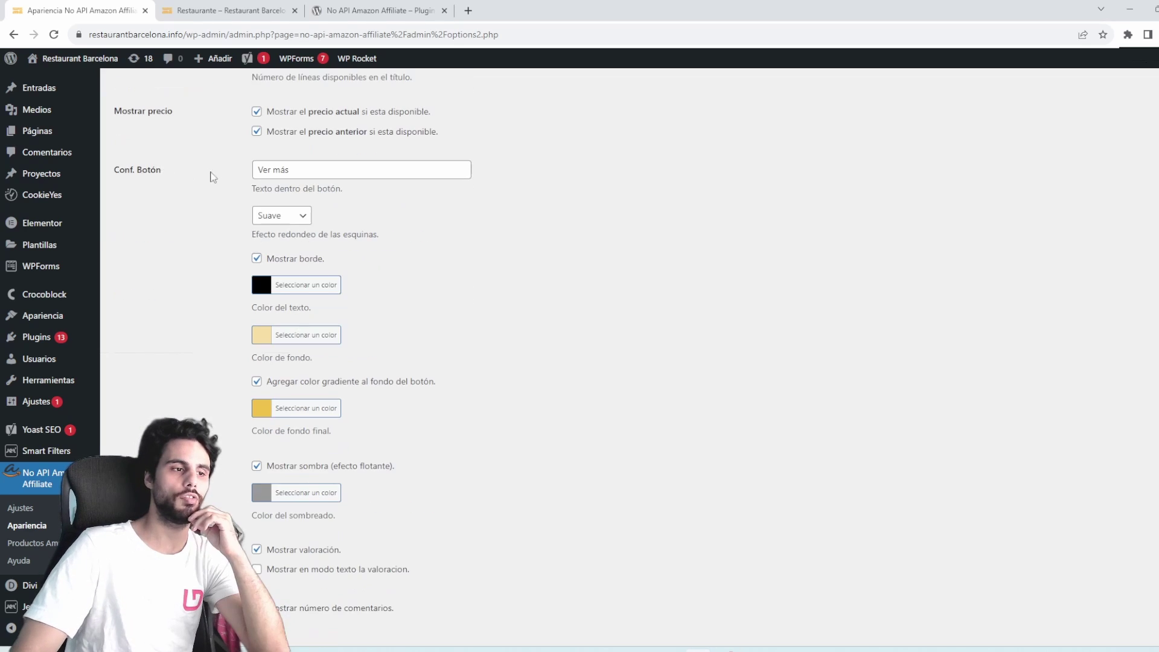
pyautogui.click(231, 12)
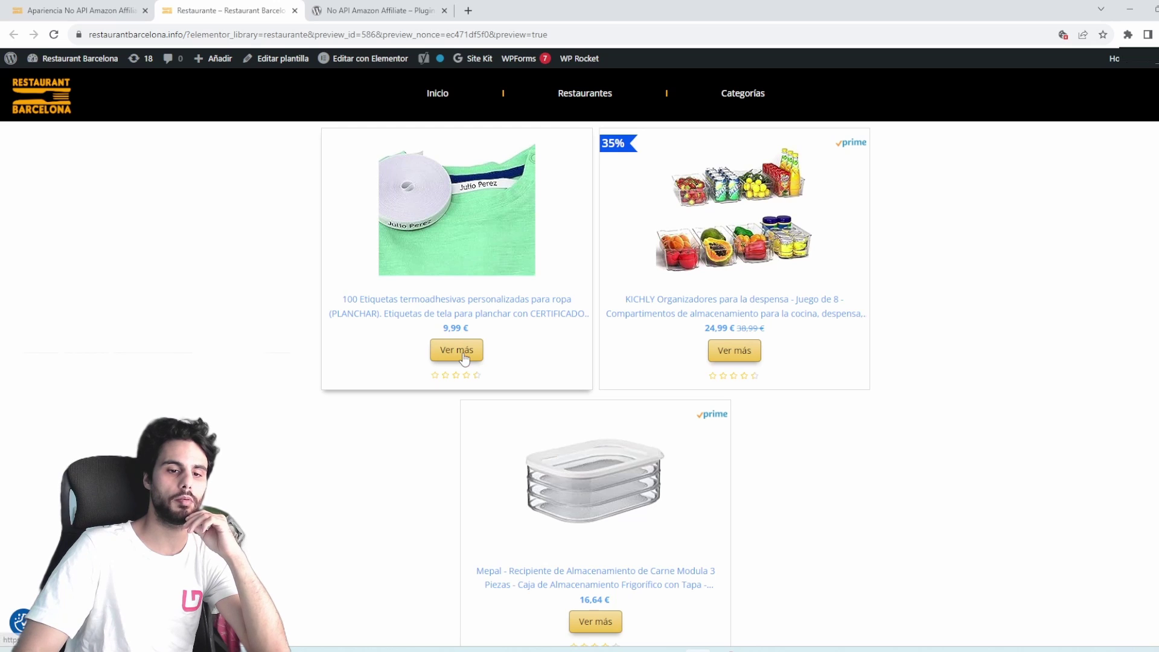
pyautogui.hotkey('ctrl', 'pageup')
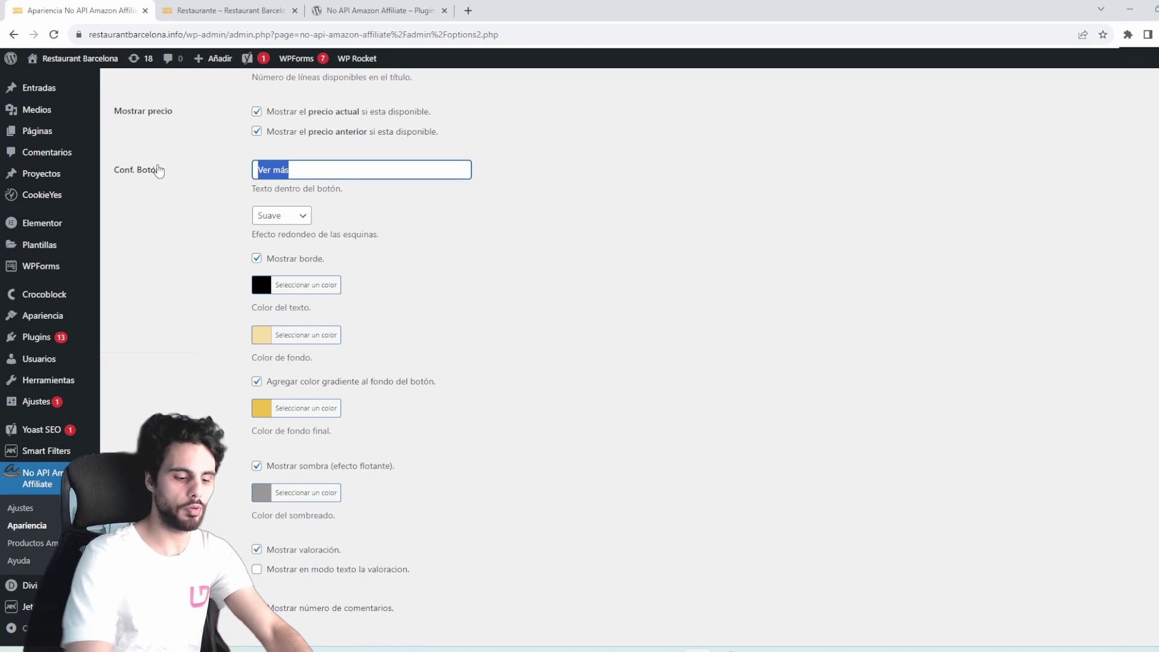
pyautogui.write('ver en amazon')
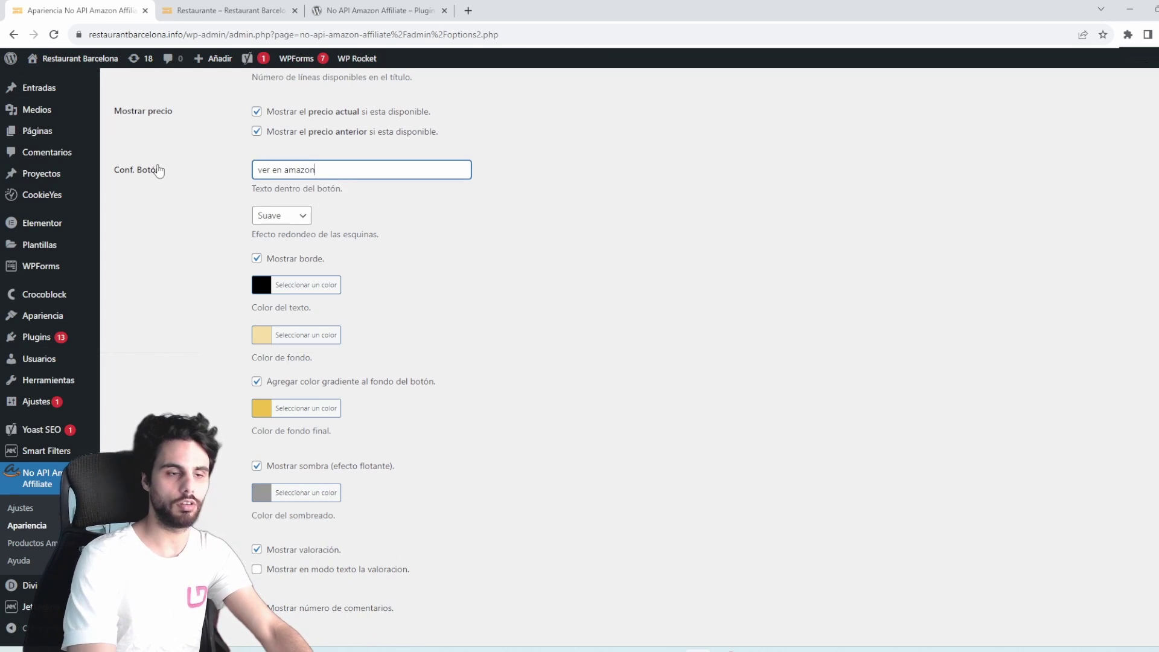
# Try "mas infior" as the text of the product button.
pyautogui.press('BackSpace')
pyautogui.press('BackSpace')
pyautogui.press('BackSpace')
pyautogui.press('BackSpace')
pyautogui.press('BackSpace')
pyautogui.press('BackSpace')
pyautogui.press('BackSpace')
pyautogui.press('BackSpace')
pyautogui.press('BackSpace')
pyautogui.write('produ')
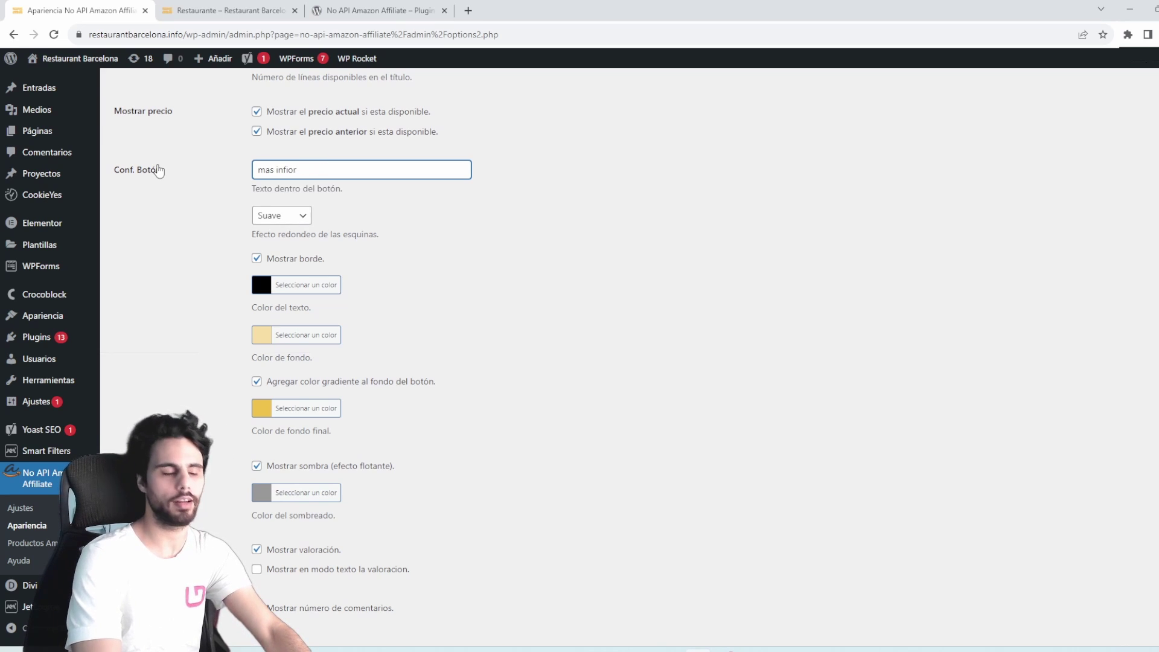
# Set the text of the product button to "ver oferta".
pyautogui.press('BackSpace')
pyautogui.press('BackSpace')
pyautogui.press('BackSpace')
pyautogui.press('BackSpace')
pyautogui.press('BackSpace')
pyautogui.press('BackSpace')
pyautogui.press('BackSpace')
pyautogui.press('BackSpace')
pyautogui.press('BackSpace')
pyautogui.press('BackSpace')
pyautogui.write('ver oferta')
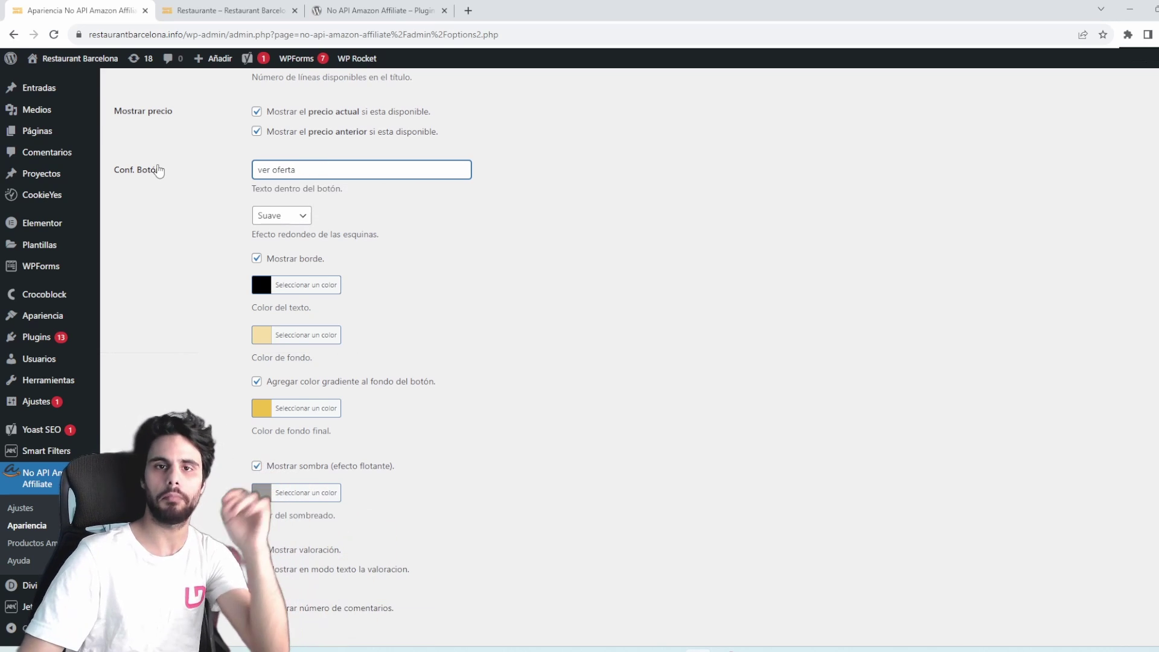
# Review the button colour and rating options, keep the rating shown and enable displaying the number of comments.
pyautogui.scroll(-2, 299, 172)
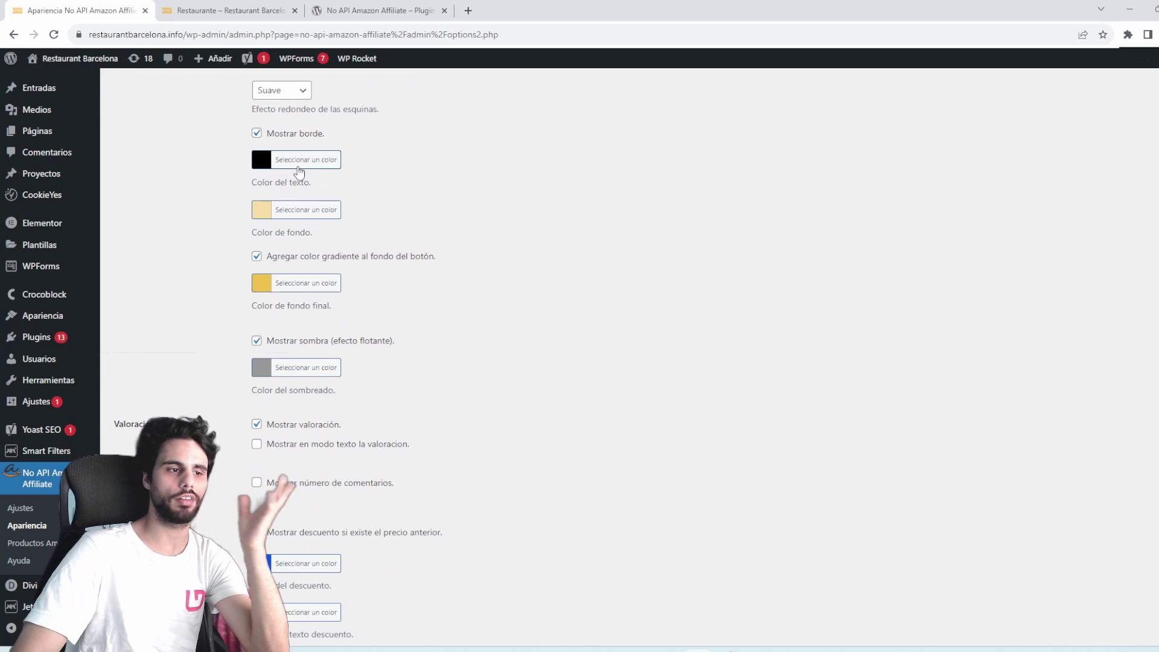
pyautogui.scroll(-1, 299, 173)
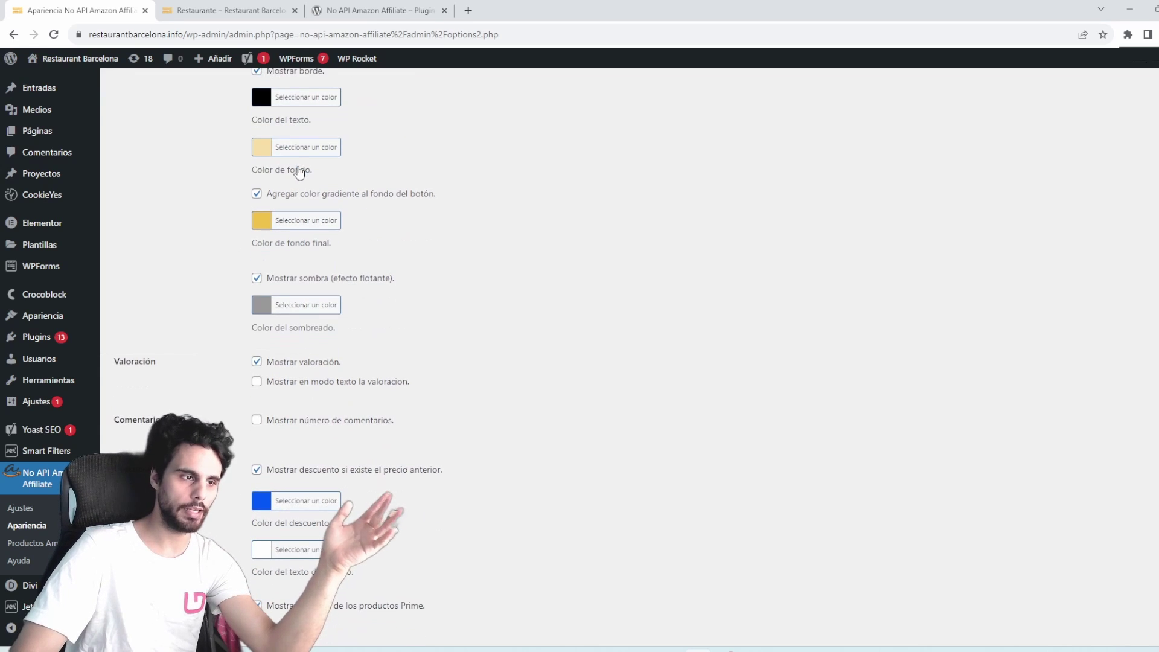
pyautogui.click(242, 7)
pyautogui.click(79, 10)
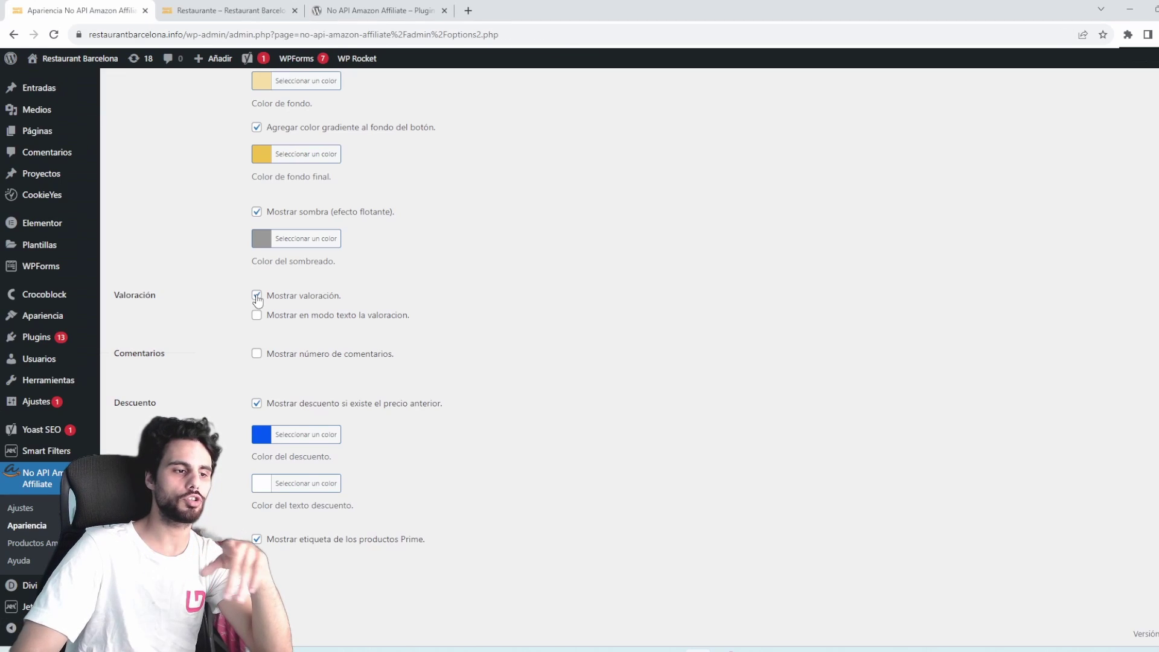
pyautogui.click(257, 304)
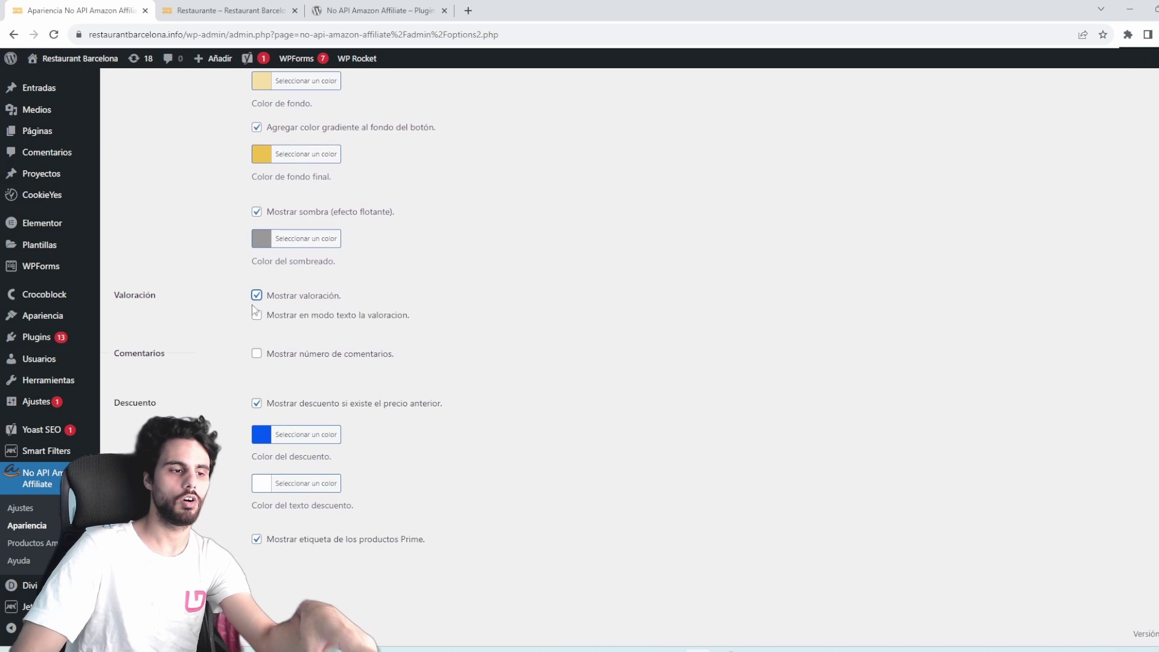
pyautogui.click(258, 355)
# Save the appearance settings and reload the restaurant preview page to check the product cards.
pyautogui.scroll(-1, 259, 363)
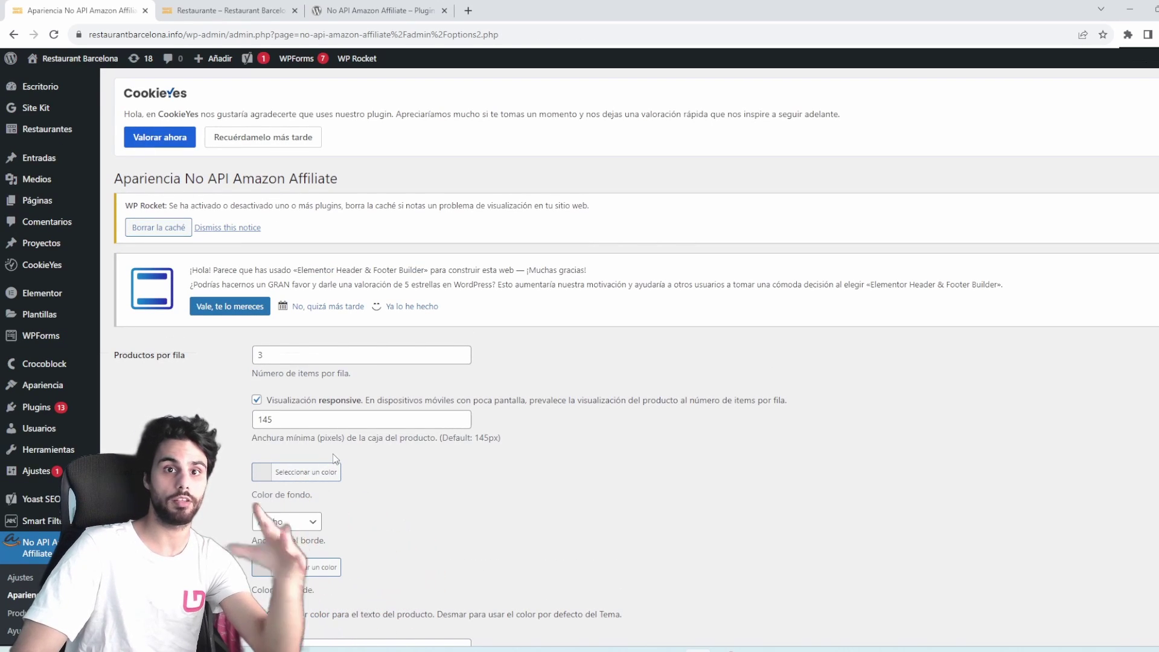
pyautogui.click(190, 8)
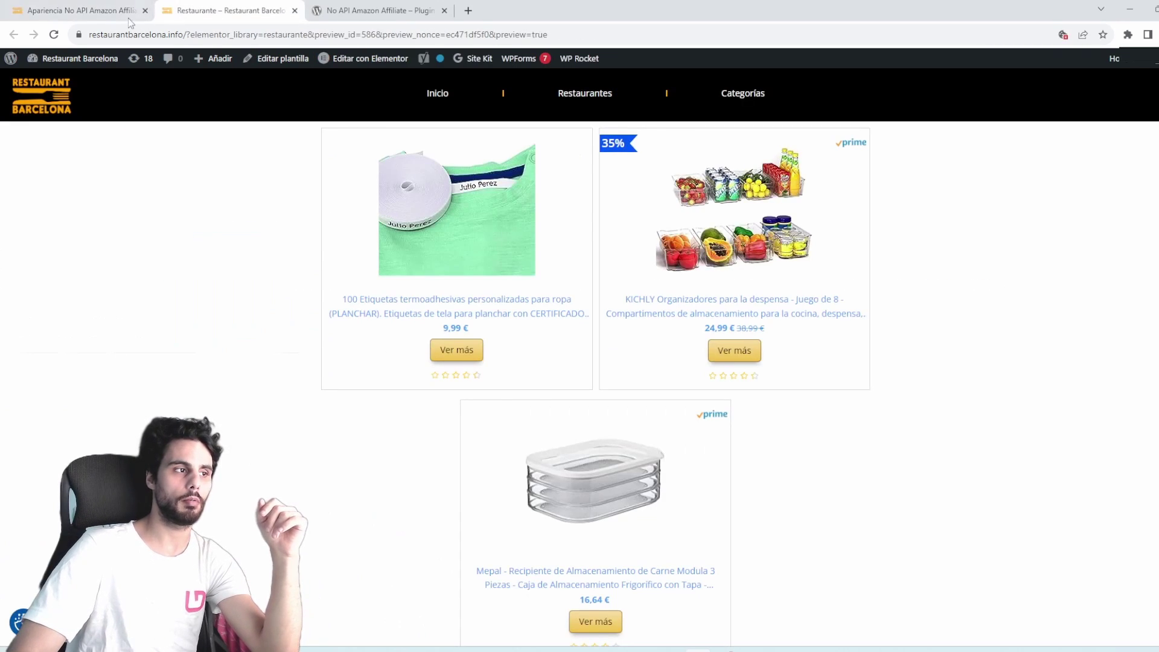
pyautogui.press('F5')
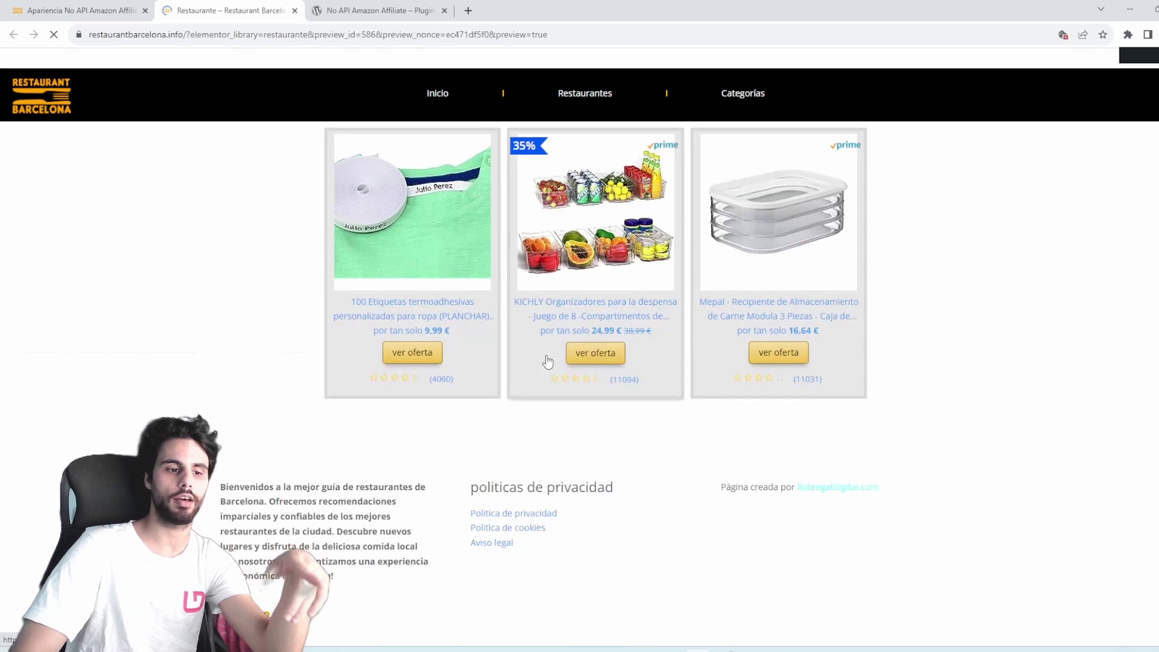